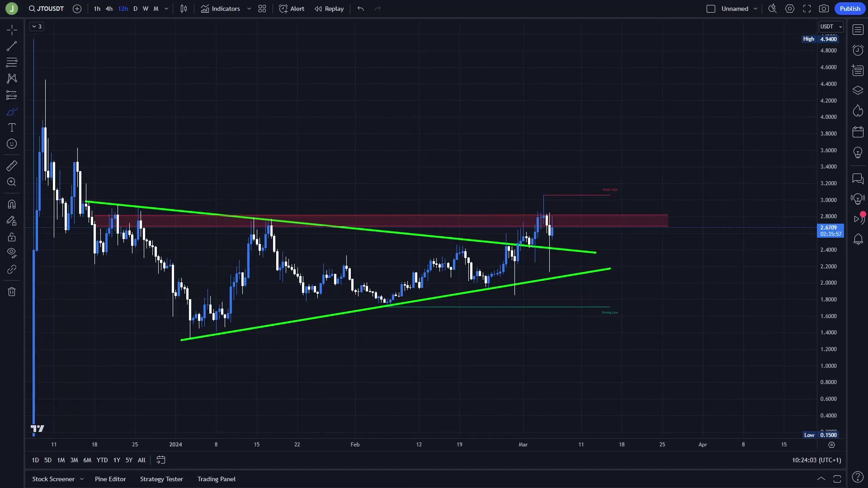
- Circle the recent trendline breakout with a Brush stroke ending in an arrow, and delete the mark
{"action": "left_click_drag", "start_coordinate": [566, 186], "coordinate": [584, 257]}
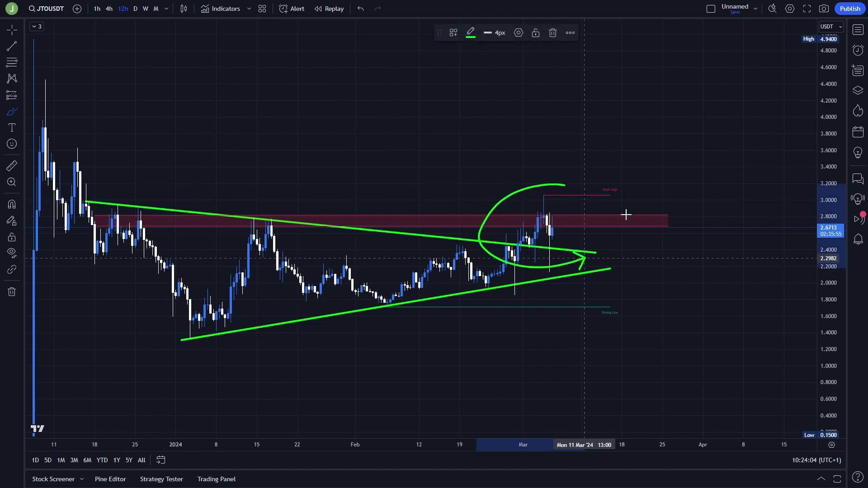
{"action": "key", "text": "Delete"}
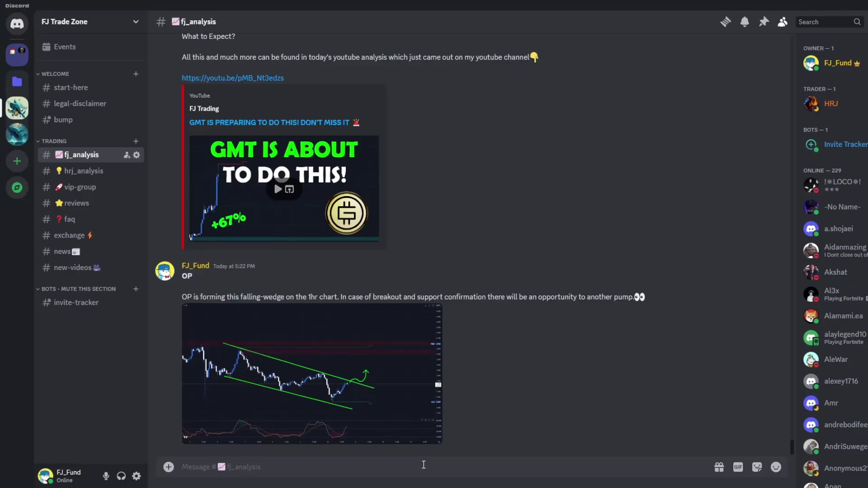
- Switch to Discord and review the older chart analyses, video summaries and trade announcements in the fj_analysis channel
{"action": "scroll", "coordinate": [487, 351], "scroll_direction": "up", "scroll_amount": 7}
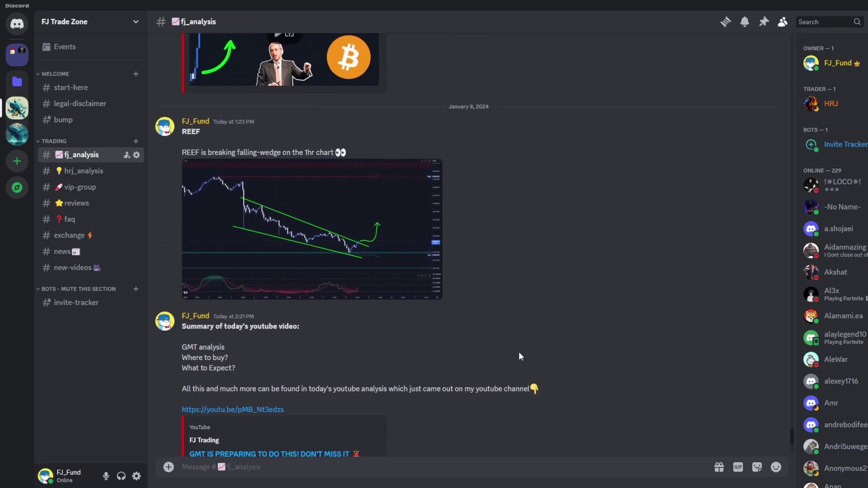
{"action": "scroll", "coordinate": [584, 366], "scroll_direction": "up", "scroll_amount": 7}
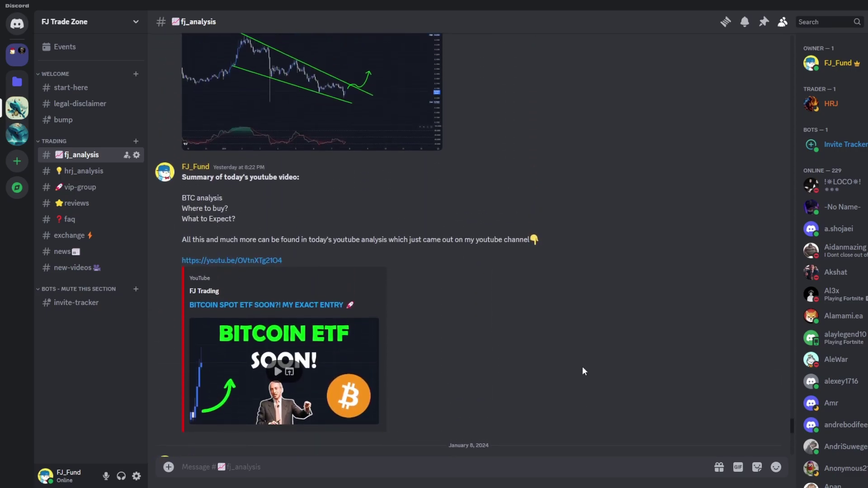
{"action": "scroll", "coordinate": [582, 367], "scroll_direction": "up", "scroll_amount": 8}
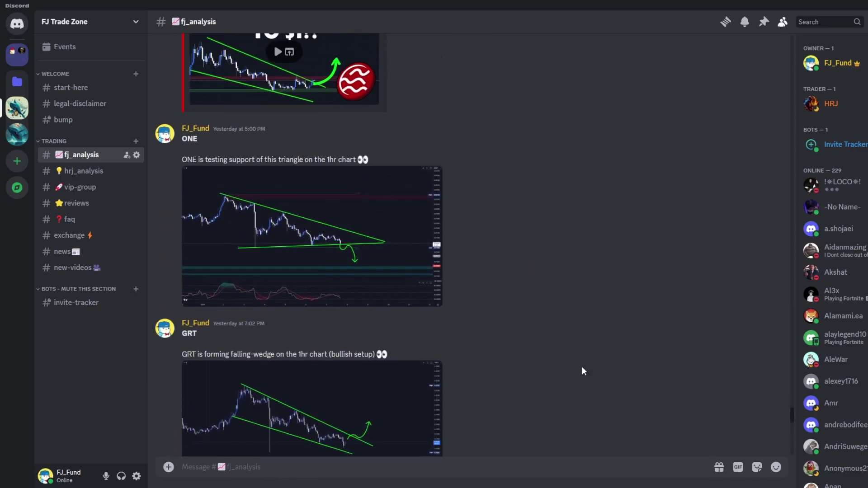
{"action": "scroll", "coordinate": [582, 367], "scroll_direction": "up", "scroll_amount": 7}
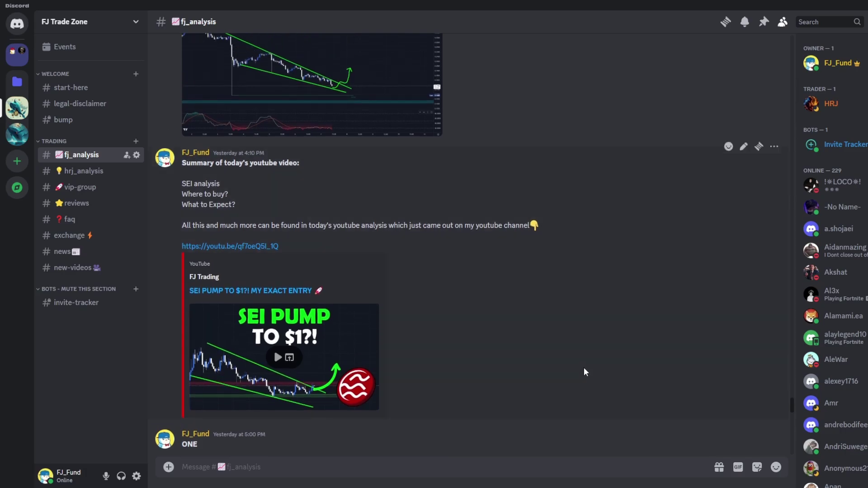
{"action": "scroll", "coordinate": [583, 369], "scroll_direction": "up", "scroll_amount": 8}
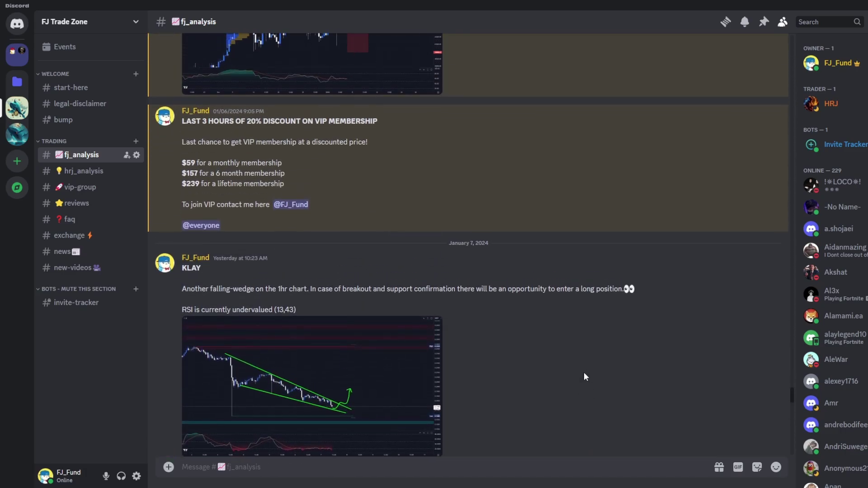
{"action": "scroll", "coordinate": [585, 374], "scroll_direction": "up", "scroll_amount": 8}
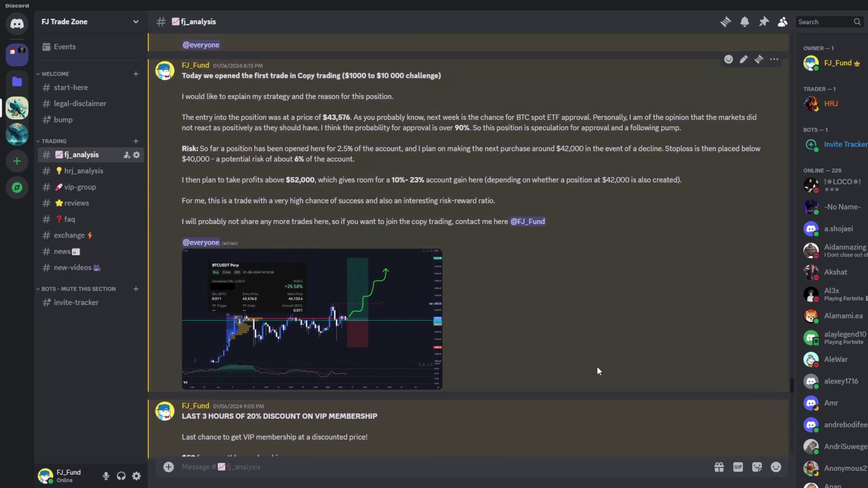
{"action": "scroll", "coordinate": [636, 346], "scroll_direction": "up", "scroll_amount": 6}
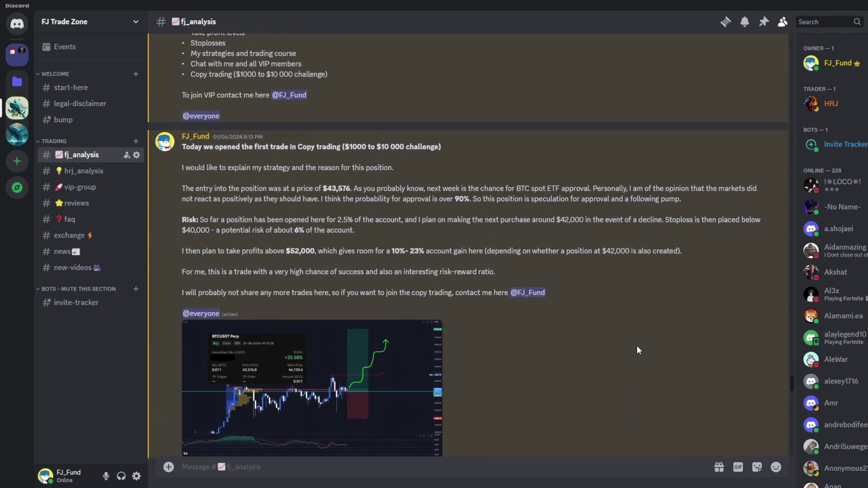
{"action": "scroll", "coordinate": [638, 358], "scroll_direction": "up", "scroll_amount": 10}
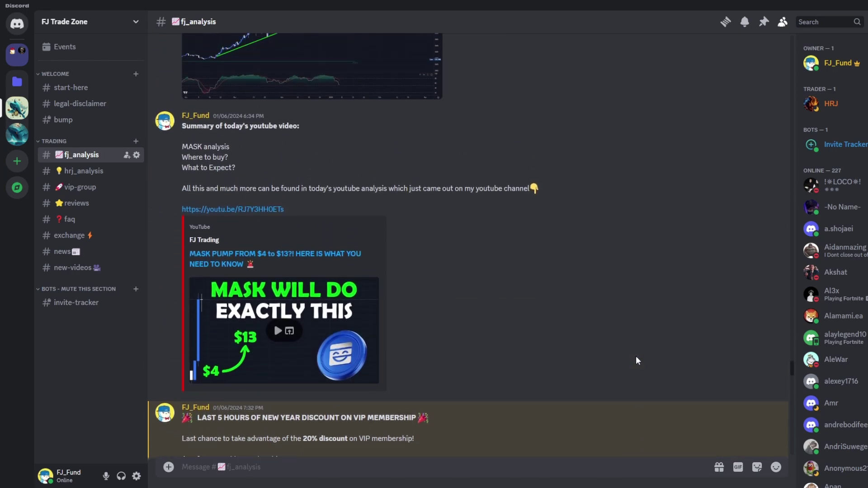
{"action": "scroll", "coordinate": [635, 360], "scroll_direction": "up", "scroll_amount": 10}
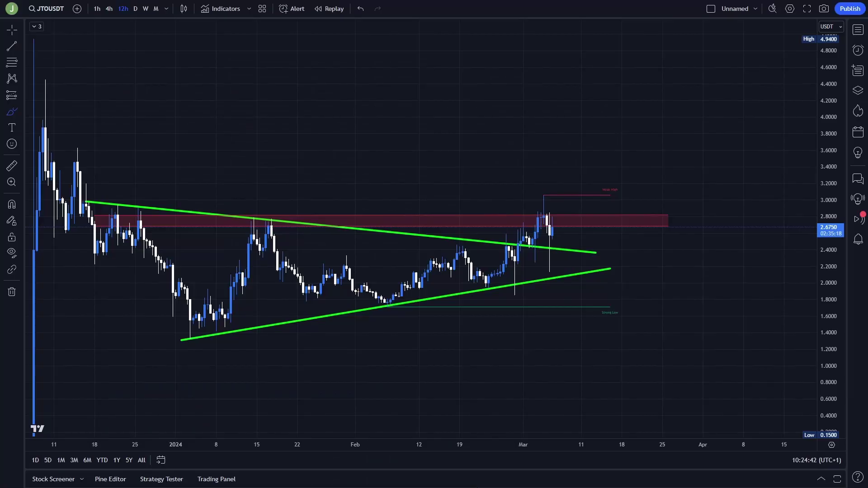
- Switch back to the JTOUSDT chart and brush temporary marks at the upper trendline breakout and inside the triangle, undoing each one
{"action": "scroll", "coordinate": [722, 217], "scroll_direction": "down", "scroll_amount": 2}
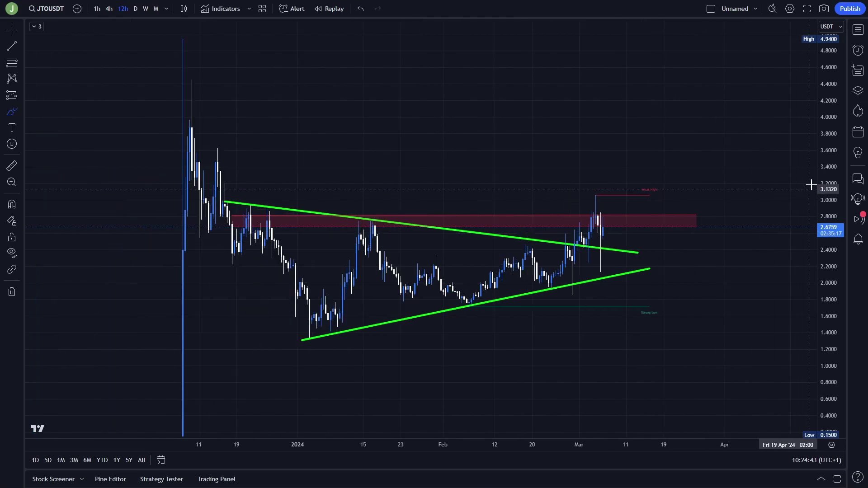
{"action": "left_click_drag", "start_coordinate": [828, 186], "coordinate": [828, 223]}
{"action": "scroll", "coordinate": [788, 212], "scroll_direction": "up", "scroll_amount": 2}
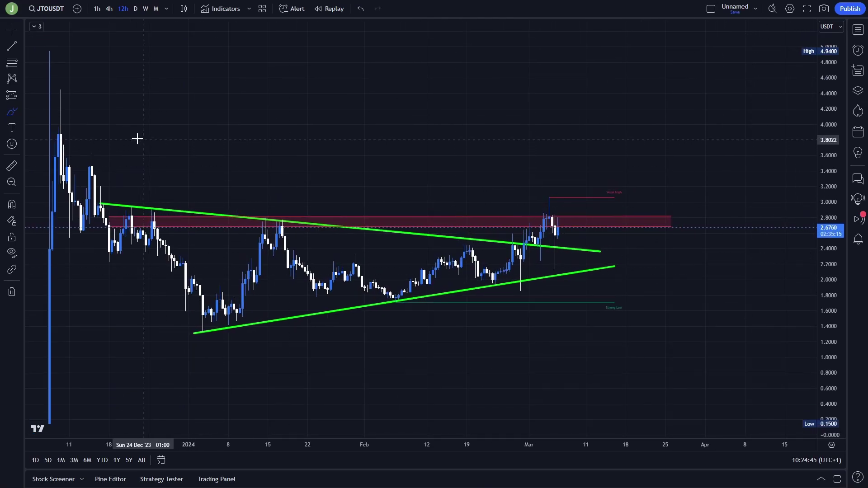
{"action": "left_click_drag", "start_coordinate": [536, 245], "coordinate": [531, 239]}
{"action": "key", "text": "ctrl+z"}
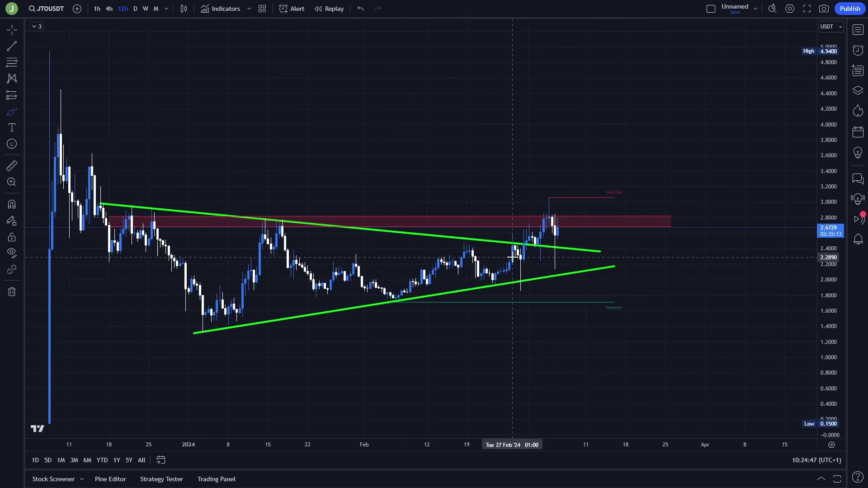
{"action": "left_click_drag", "start_coordinate": [139, 280], "coordinate": [342, 260]}
{"action": "key", "text": "ctrl+z"}
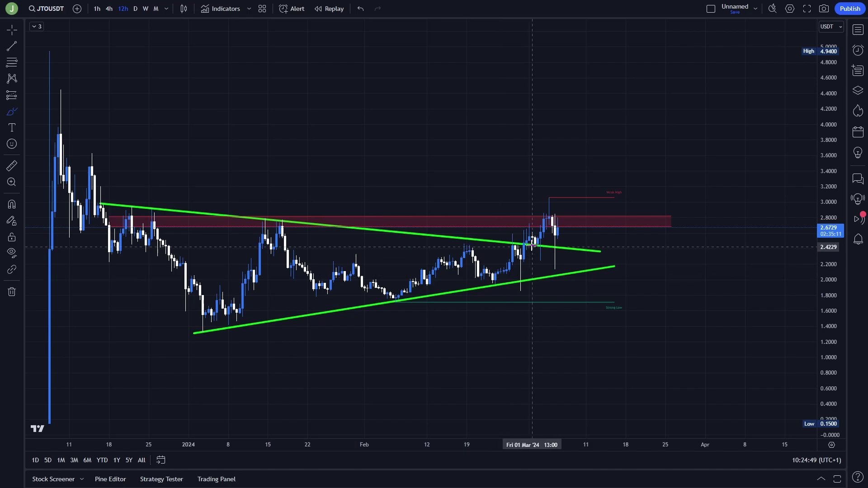
- Circle the recent peak above the red resistance zone with an arrowed Brush stroke, and undo the mark
{"action": "mouse_move", "coordinate": [516, 264]}
{"action": "left_mouse_down"}
{"action": "mouse_move", "coordinate": [558, 209]}
{"action": "mouse_move", "coordinate": [522, 206]}
{"action": "mouse_move", "coordinate": [566, 195]}
{"action": "mouse_move", "coordinate": [524, 207]}
{"action": "left_mouse_up"}
{"action": "key", "text": "ctrl+z"}
{"action": "key", "text": "ctrl+z"}
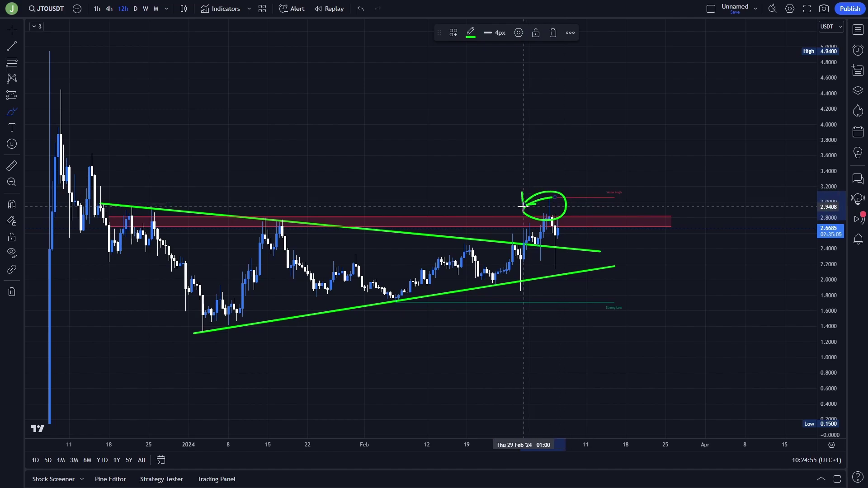
{"action": "key", "text": "ctrl+z"}
- Brush temporary marks along the end of the upper trendline and around the latest candles, undoing each one
{"action": "left_click_drag", "start_coordinate": [479, 235], "coordinate": [613, 256]}
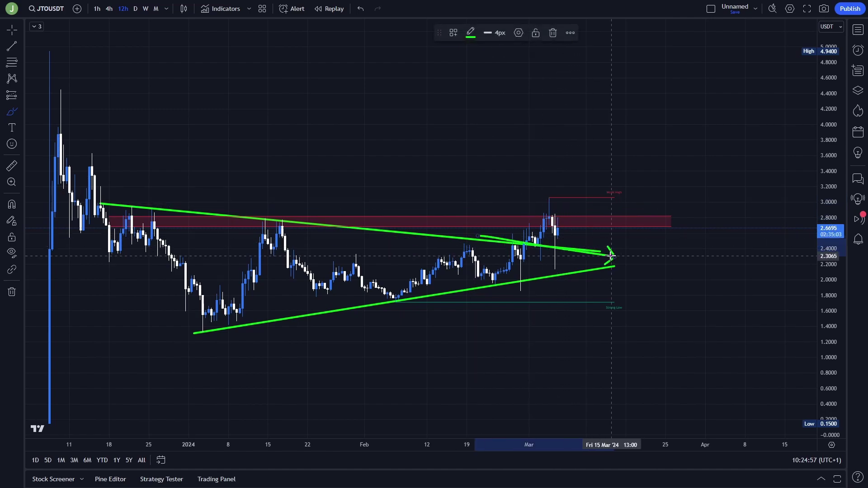
{"action": "key", "text": "ctrl+z"}
{"action": "mouse_move", "coordinate": [548, 246]}
{"action": "left_mouse_down"}
{"action": "mouse_move", "coordinate": [562, 217]}
{"action": "mouse_move", "coordinate": [593, 201]}
{"action": "left_mouse_up"}
{"action": "key", "text": "ctrl+z"}
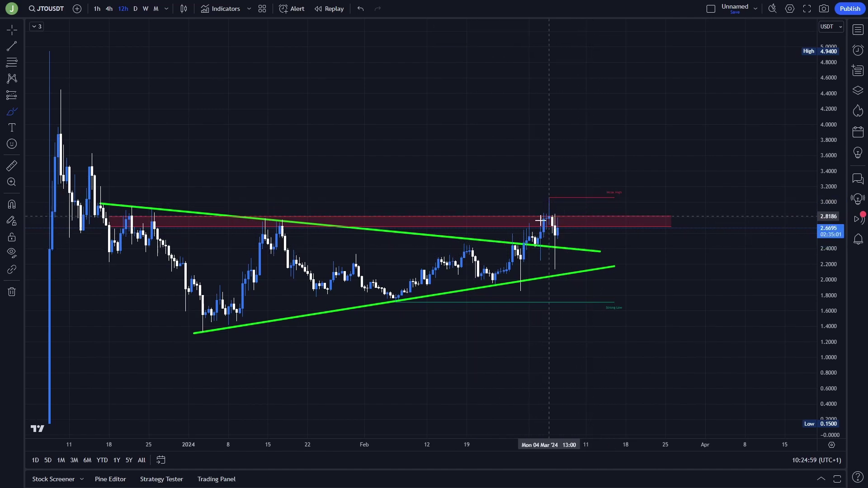
{"action": "mouse_move", "coordinate": [556, 233]}
{"action": "left_mouse_down"}
{"action": "mouse_move", "coordinate": [590, 221]}
{"action": "mouse_move", "coordinate": [575, 245]}
{"action": "left_mouse_up"}
{"action": "key", "text": "ctrl+z"}
{"action": "key", "text": "ctrl+z"}
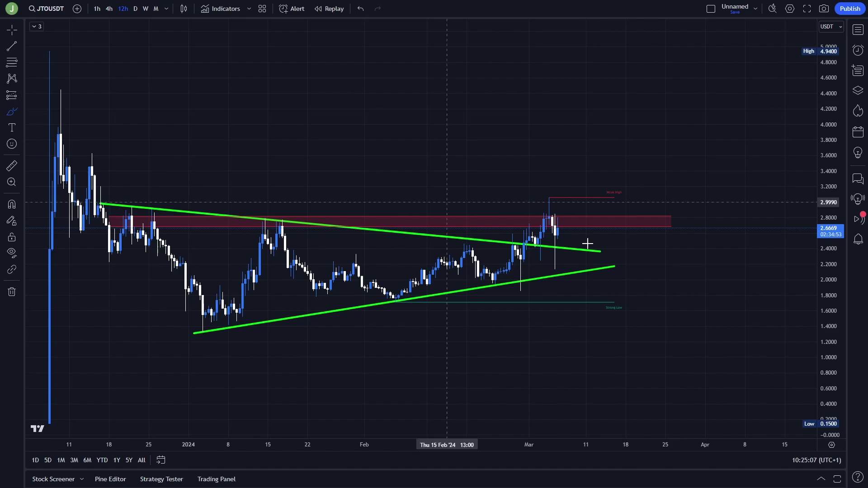
- Brush temporary marks near the latest candle and by the December highs at the resistance zone, deleting both
{"action": "mouse_move", "coordinate": [561, 229]}
{"action": "left_mouse_down"}
{"action": "mouse_move", "coordinate": [597, 194]}
{"action": "mouse_move", "coordinate": [500, 192]}
{"action": "left_mouse_up"}
{"action": "key", "text": "Delete"}
{"action": "key", "text": "Delete"}
{"action": "left_click_drag", "start_coordinate": [167, 204], "coordinate": [185, 207]}
{"action": "key", "text": "Delete"}
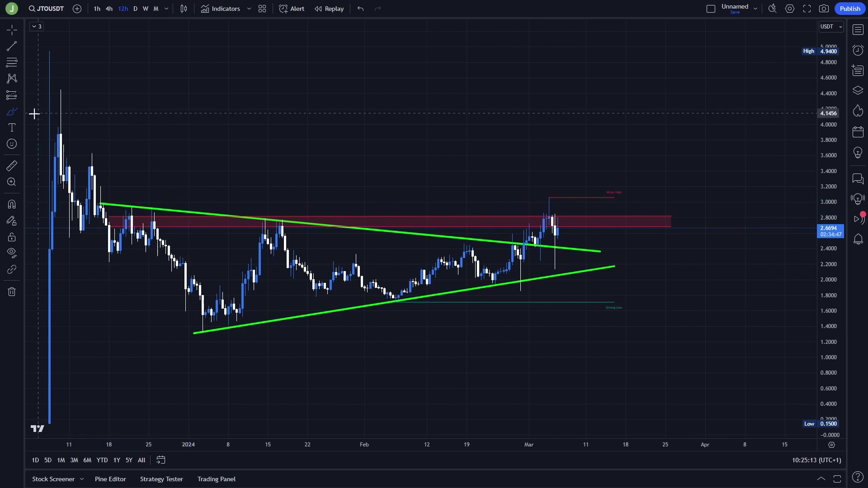
- Place a narrow Long Position beside the latest candles with entry at 2.8361, target at 3.7941 and stop at 2.6673
{"action": "left_click", "coordinate": [21, 99]}
{"action": "left_click", "coordinate": [42, 107]}
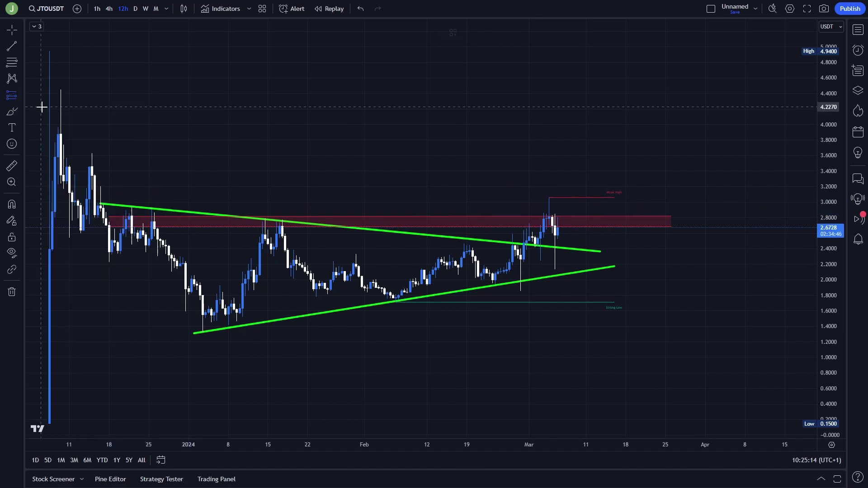
{"action": "left_click", "coordinate": [572, 215]}
{"action": "left_click_drag", "start_coordinate": [572, 290], "coordinate": [571, 229]}
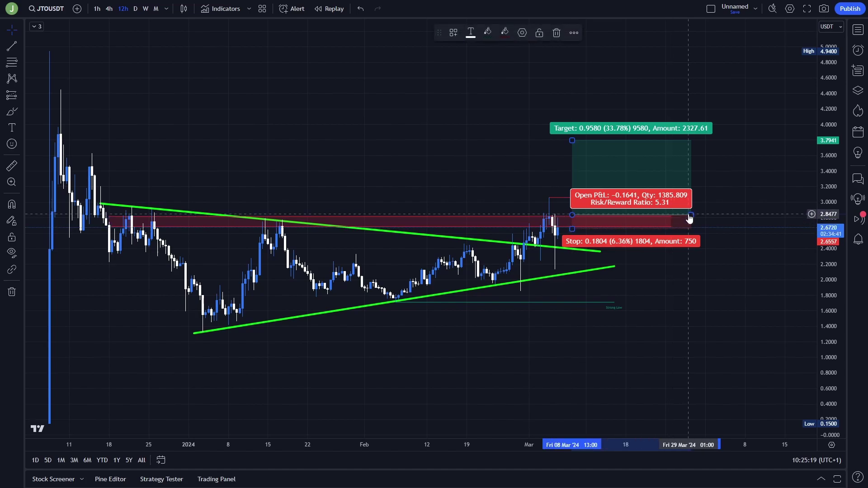
{"action": "left_click_drag", "start_coordinate": [691, 214], "coordinate": [571, 228]}
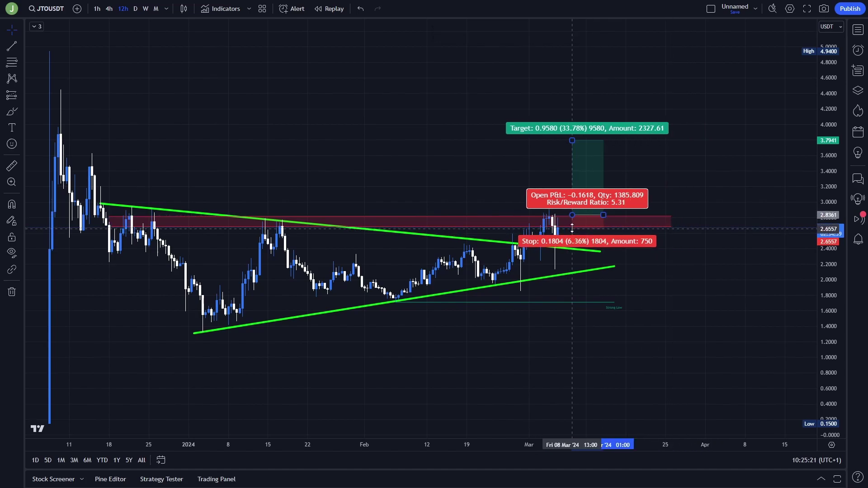
{"action": "left_click", "coordinate": [665, 263]}
- Brush temporary marks at the December highs and from the recent peak toward the lower trendline, undoing them all
{"action": "left_click", "coordinate": [11, 111]}
{"action": "left_click_drag", "start_coordinate": [135, 202], "coordinate": [141, 202]}
{"action": "key", "text": "ctrl+z"}
{"action": "mouse_move", "coordinate": [546, 207]}
{"action": "left_mouse_down"}
{"action": "mouse_move", "coordinate": [538, 231]}
{"action": "mouse_move", "coordinate": [554, 231]}
{"action": "mouse_move", "coordinate": [603, 285]}
{"action": "left_mouse_up"}
{"action": "key", "text": "ctrl+z"}
{"action": "key", "text": "ctrl+z"}
{"action": "key", "text": "ctrl+z"}
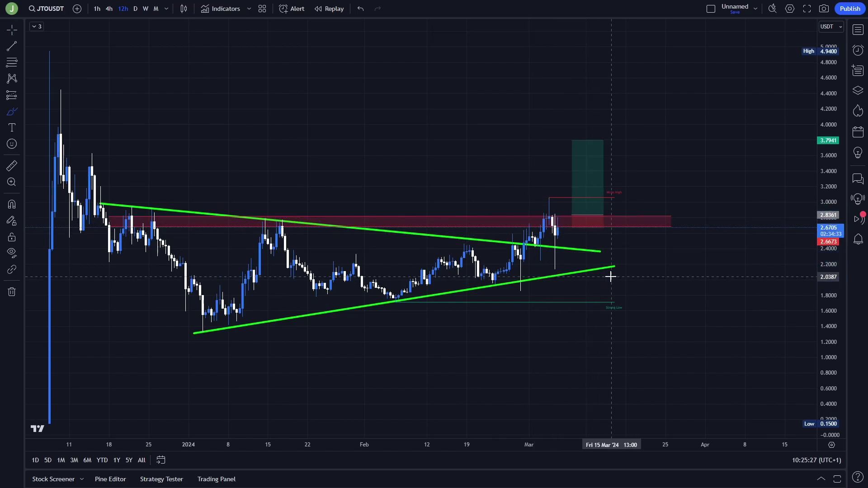
- Raise the long position's profit target to 6.9863
{"action": "left_click", "coordinate": [10, 31]}
{"action": "left_click_drag", "start_coordinate": [330, 73], "coordinate": [357, 85]}
{"action": "left_click_drag", "start_coordinate": [836, 146], "coordinate": [837, 234]}
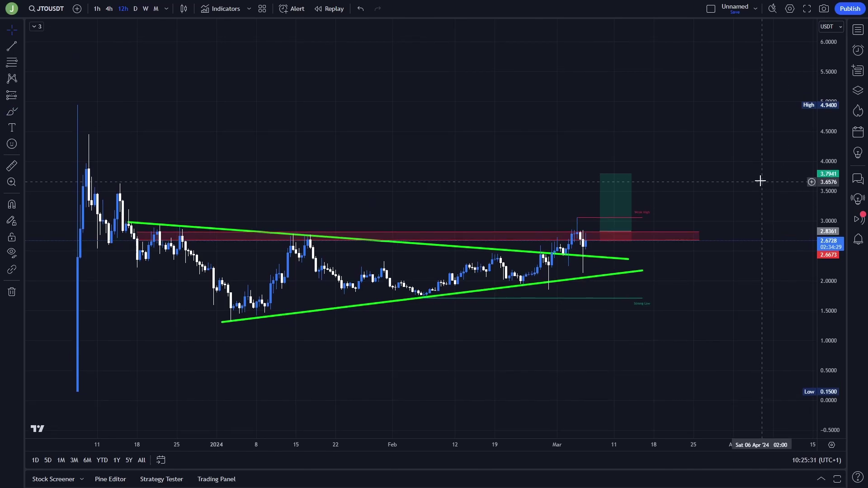
{"action": "left_click_drag", "start_coordinate": [600, 173], "coordinate": [593, 107]}
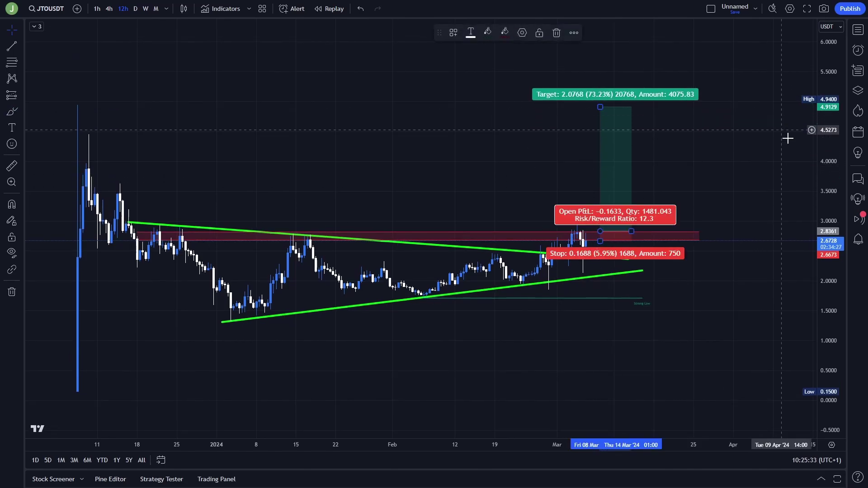
{"action": "left_click_drag", "start_coordinate": [829, 122], "coordinate": [829, 226]}
{"action": "left_click_drag", "start_coordinate": [746, 167], "coordinate": [750, 188]}
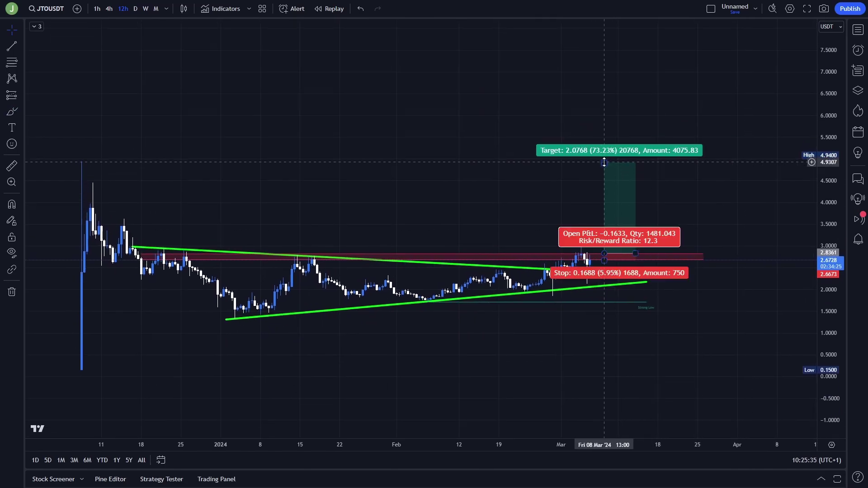
{"action": "left_click_drag", "start_coordinate": [604, 162], "coordinate": [603, 72]}
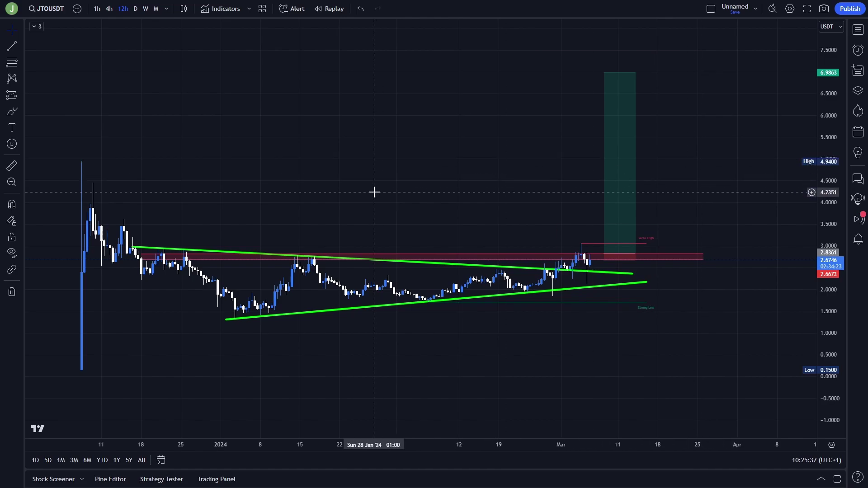
- Brush a temporary outline above the resistance zone and a rising path from the current price into the target area, deleting both
{"action": "left_click", "coordinate": [11, 112]}
{"action": "mouse_move", "coordinate": [564, 248]}
{"action": "left_mouse_down"}
{"action": "mouse_move", "coordinate": [578, 261]}
{"action": "mouse_move", "coordinate": [136, 234]}
{"action": "mouse_move", "coordinate": [359, 170]}
{"action": "mouse_move", "coordinate": [676, 247]}
{"action": "left_mouse_up"}
{"action": "key", "text": "Delete"}
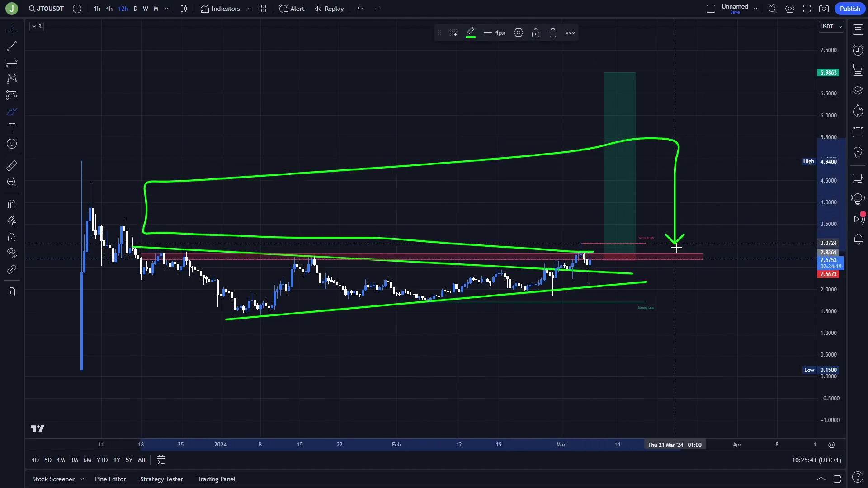
{"action": "key", "text": "Delete"}
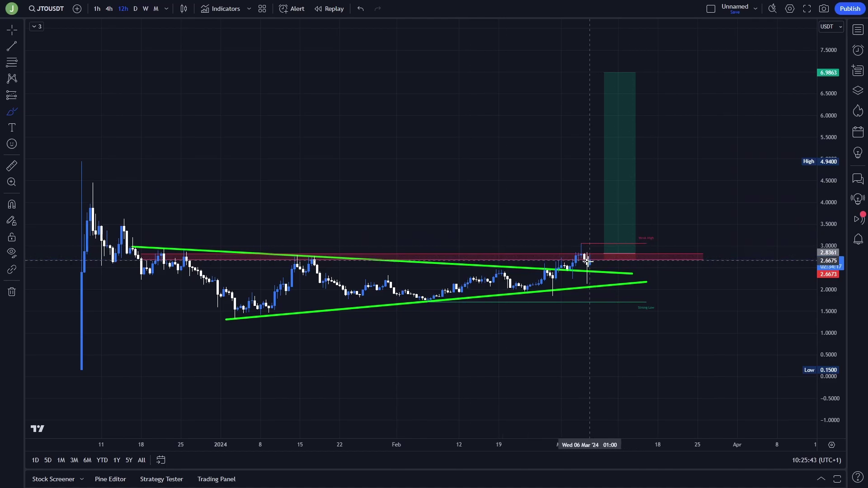
{"action": "mouse_move", "coordinate": [584, 262]}
{"action": "left_mouse_down"}
{"action": "mouse_move", "coordinate": [641, 183]}
{"action": "mouse_move", "coordinate": [635, 119]}
{"action": "left_mouse_up"}
{"action": "key", "text": "Delete"}
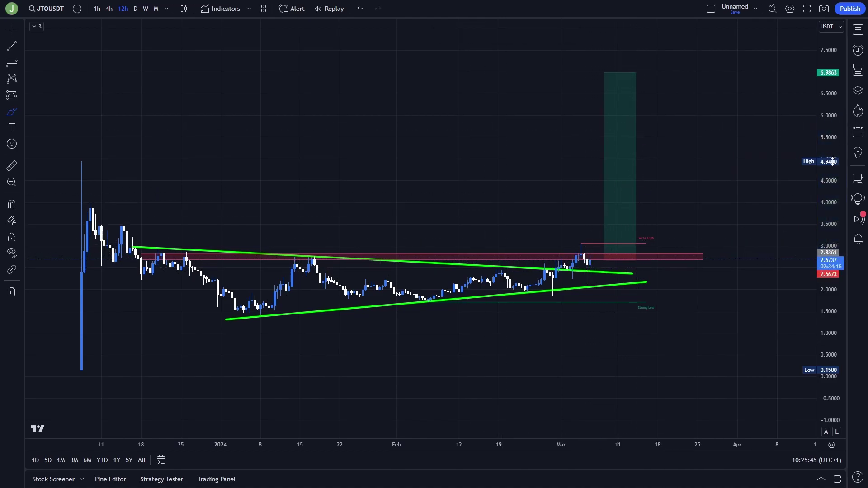
- Mark the long position's target level with a temporary horizontal Brush stroke, and undo it along with the stray stroke by the price scale
{"action": "left_click_drag", "start_coordinate": [818, 191], "coordinate": [816, 174]}
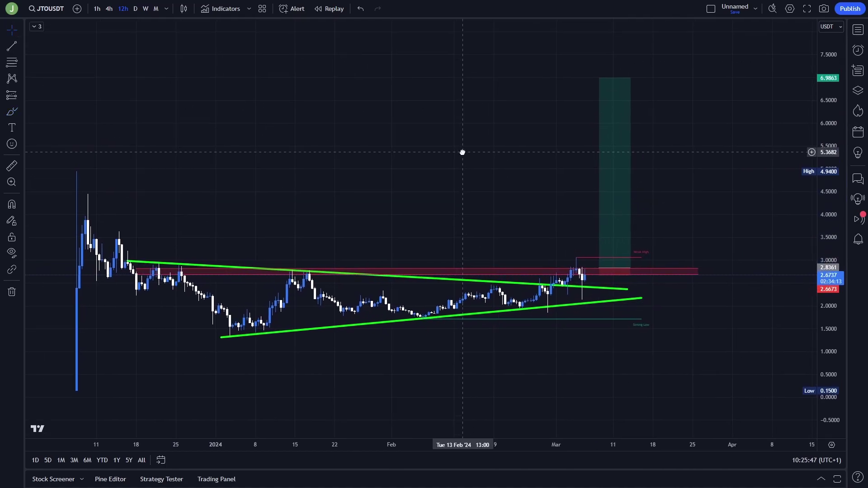
{"action": "left_click", "coordinate": [11, 112]}
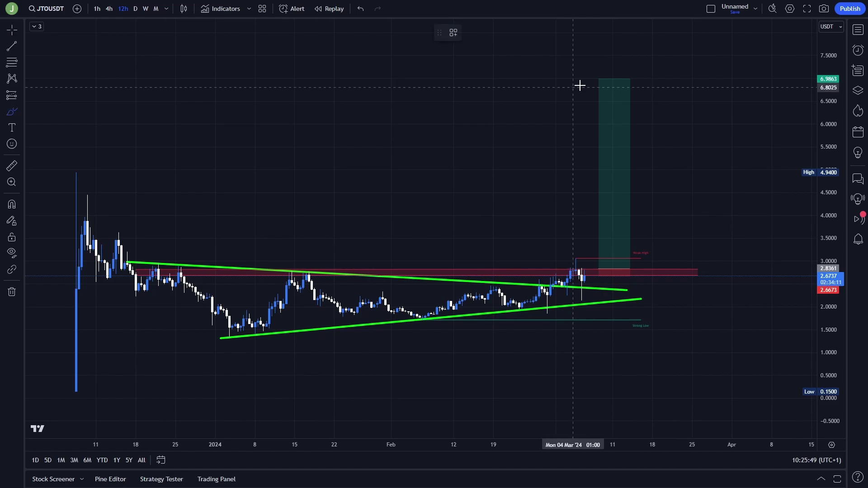
{"action": "left_click_drag", "start_coordinate": [525, 81], "coordinate": [651, 81]}
{"action": "key", "text": "ctrl+z"}
{"action": "left_click_drag", "start_coordinate": [814, 267], "coordinate": [816, 247]}
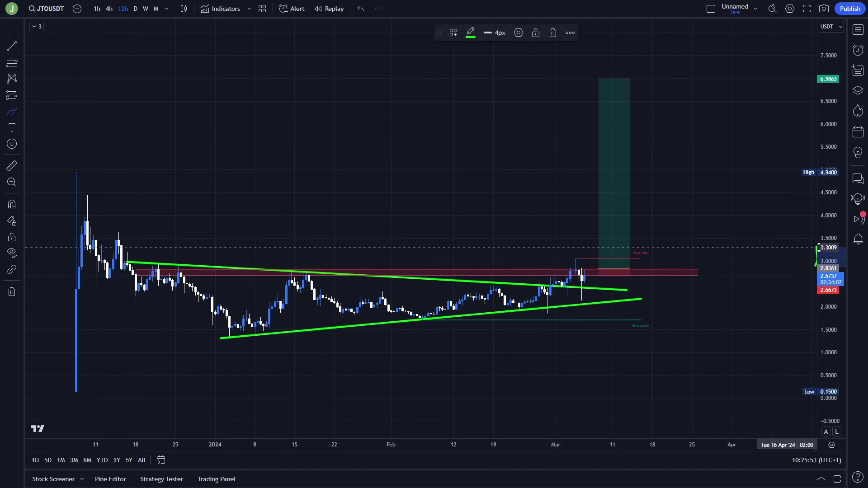
{"action": "key", "text": "ctrl+z"}
{"action": "left_click_drag", "start_coordinate": [827, 281], "coordinate": [827, 239]}
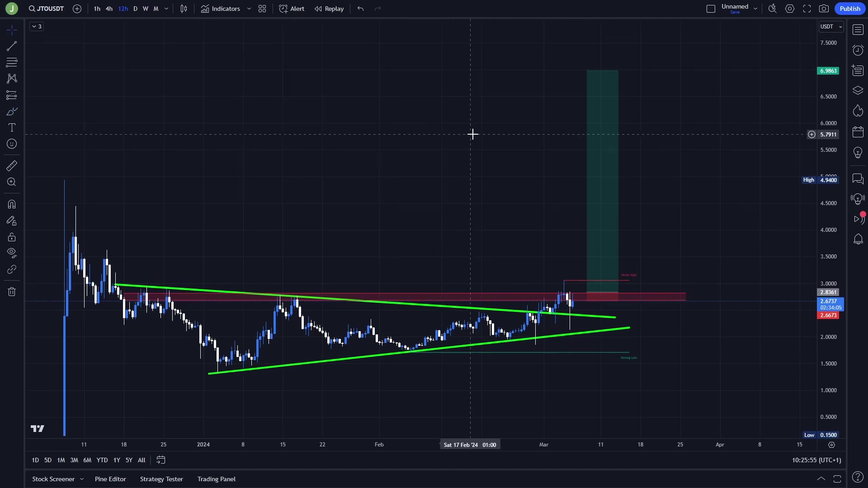
- Brush temporary horizontal marks at the three successive December highs, starting near 3.23 above the upper trendline, removing each one
{"action": "left_click", "coordinate": [609, 182]}
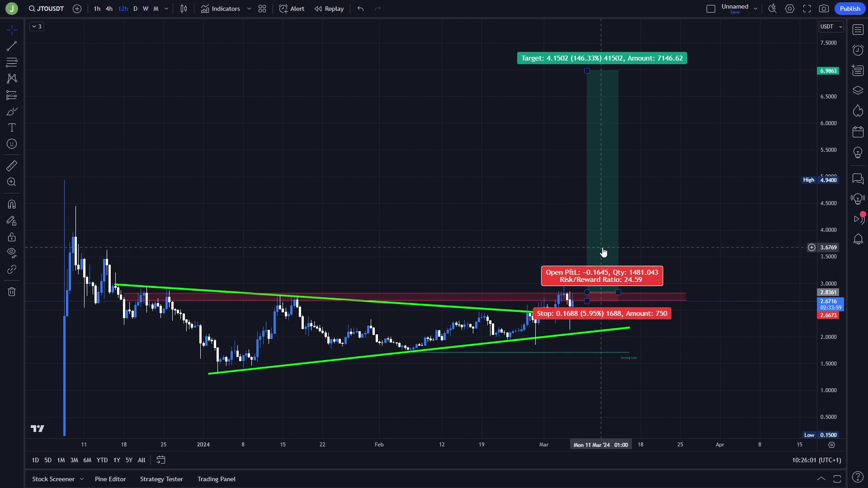
{"action": "left_click", "coordinate": [492, 251]}
{"action": "left_click_drag", "start_coordinate": [492, 250], "coordinate": [488, 241]}
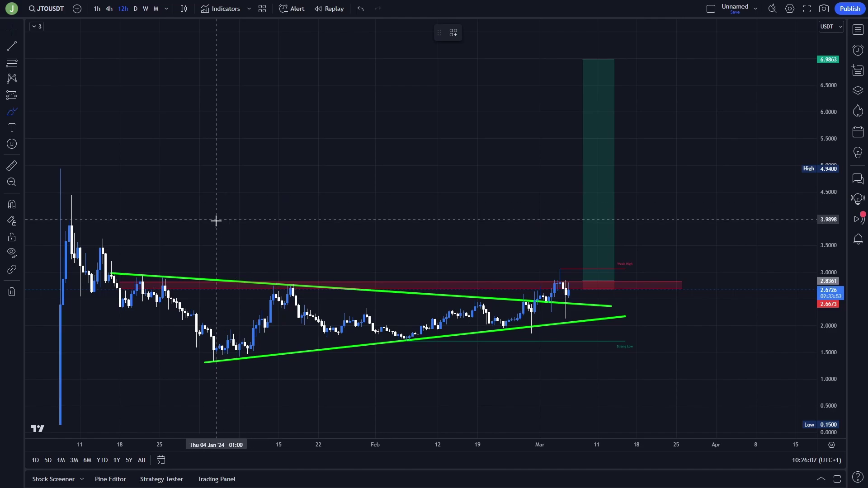
{"action": "left_click_drag", "start_coordinate": [103, 262], "coordinate": [133, 261]}
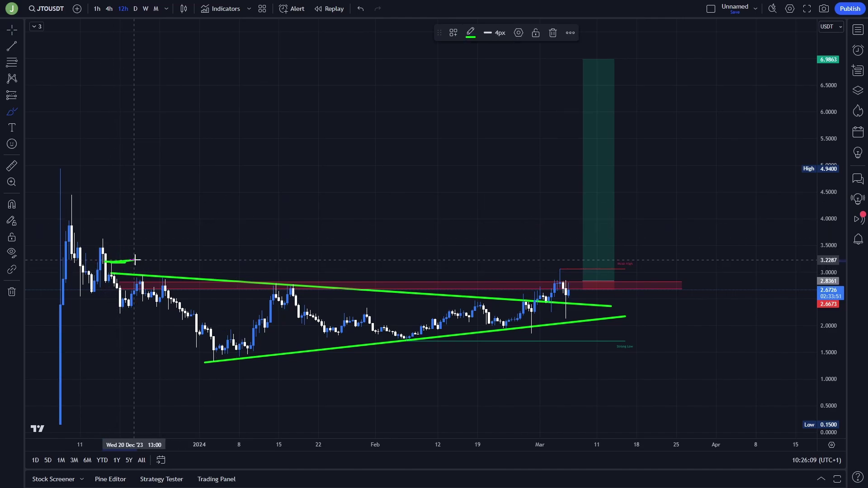
{"action": "key", "text": "ctrl+z"}
{"action": "left_click_drag", "start_coordinate": [91, 241], "coordinate": [131, 240]}
{"action": "key", "text": "Delete"}
{"action": "left_click_drag", "start_coordinate": [62, 195], "coordinate": [113, 195]}
{"action": "key", "text": "Delete"}
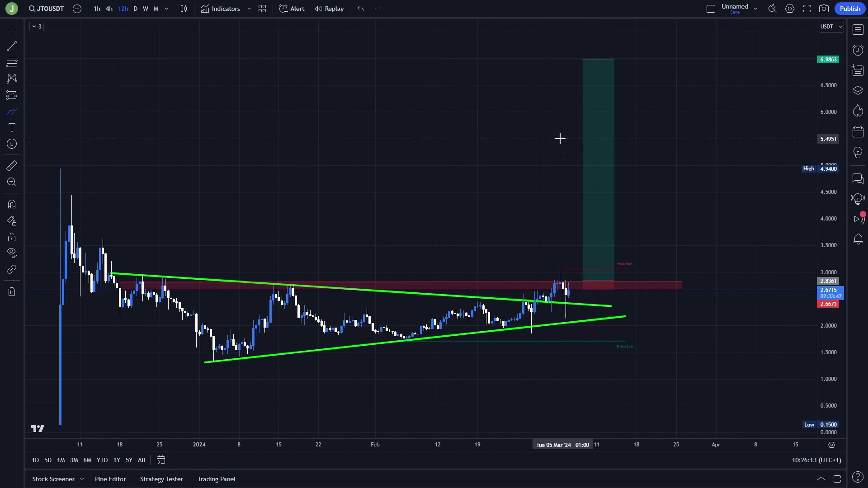
- Brush three temporary horizontal strokes across the upper half of the long position, from about 5.5 up to its target, deleting each
{"action": "left_click_drag", "start_coordinate": [562, 139], "coordinate": [666, 137]}
{"action": "key", "text": "Delete"}
{"action": "left_click_drag", "start_coordinate": [571, 109], "coordinate": [649, 109]}
{"action": "key", "text": "Delete"}
{"action": "left_click_drag", "start_coordinate": [671, 66], "coordinate": [497, 65]}
{"action": "key", "text": "Delete"}
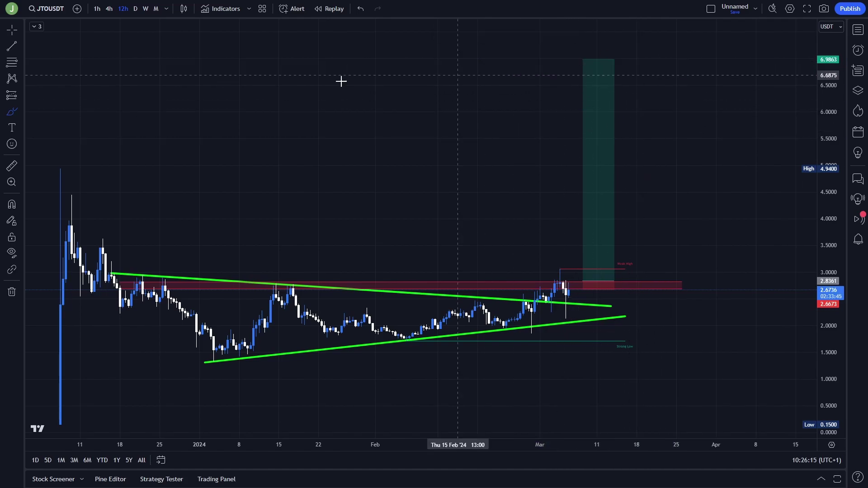
- Brush temporary strokes above the latest candles and along the resistance zone's upper edge, deleting both
{"action": "key", "text": "Escape"}
{"action": "left_click", "coordinate": [603, 201]}
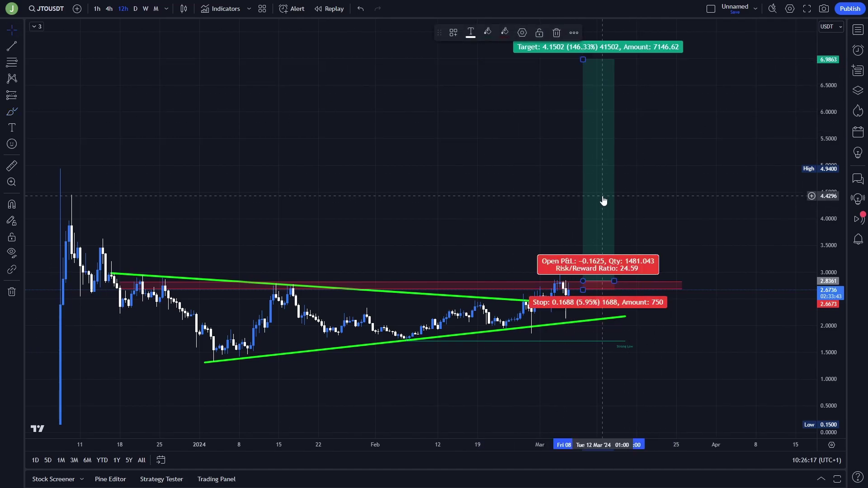
{"action": "left_click", "coordinate": [518, 195]}
{"action": "left_click", "coordinate": [12, 111]}
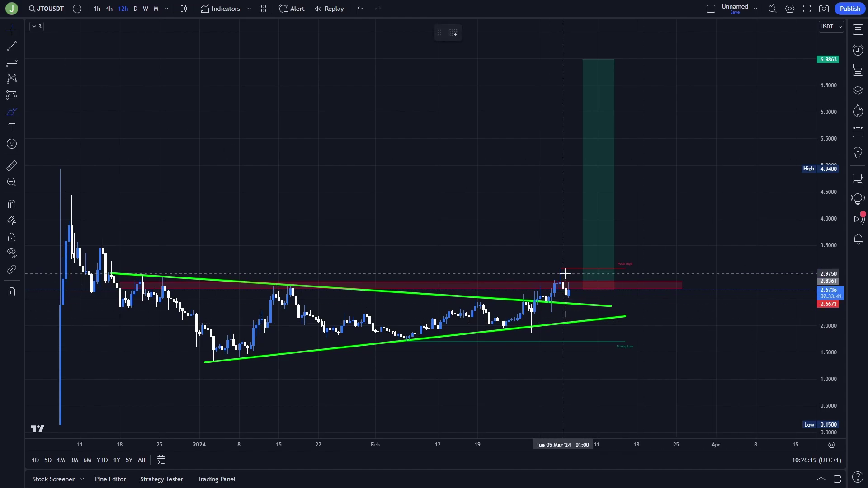
{"action": "left_click_drag", "start_coordinate": [565, 274], "coordinate": [581, 260]}
{"action": "key", "text": "Delete"}
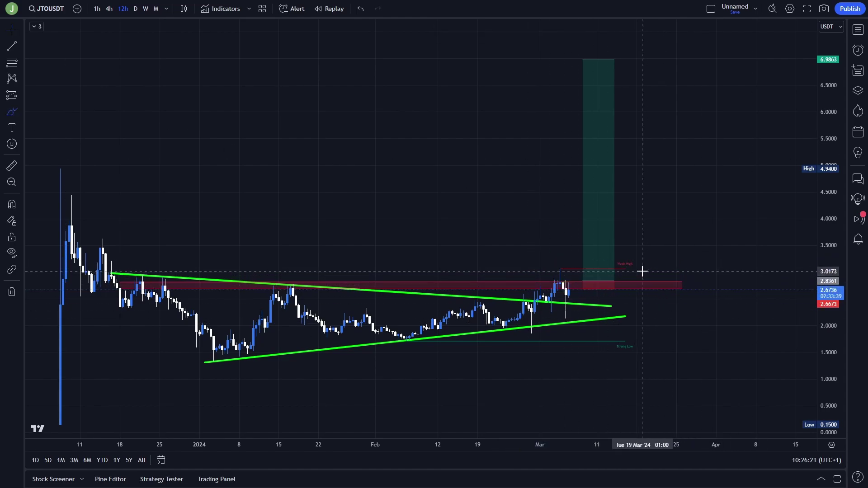
{"action": "left_click_drag", "start_coordinate": [567, 280], "coordinate": [645, 282]}
{"action": "key", "text": "Delete"}
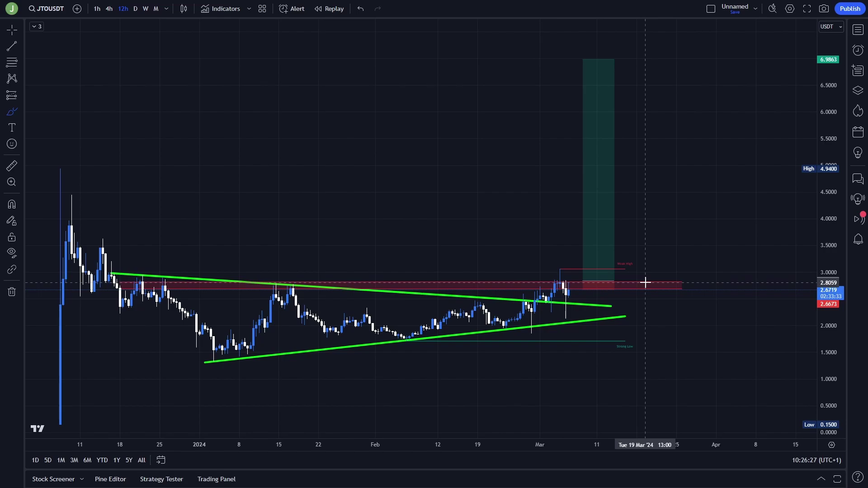
- Examine the long position's target, stop and risk/reward figures against the full price history
{"action": "left_click", "coordinate": [583, 175]}
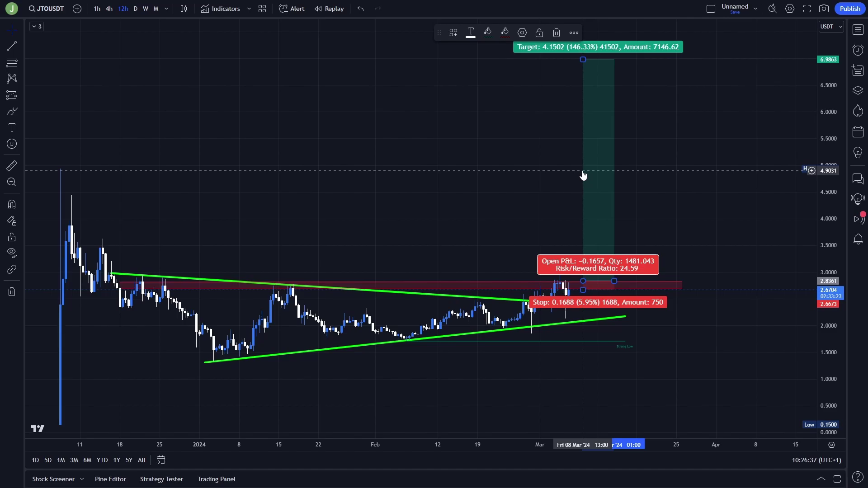
{"action": "left_click", "coordinate": [568, 169]}
{"action": "left_click_drag", "start_coordinate": [830, 312], "coordinate": [830, 289]}
{"action": "mouse_move", "coordinate": [781, 319]}
{"action": "left_mouse_down"}
{"action": "mouse_move", "coordinate": [769, 304]}
{"action": "mouse_move", "coordinate": [774, 319]}
{"action": "left_mouse_up"}
{"action": "scroll", "coordinate": [769, 304], "scroll_direction": "down", "scroll_amount": 1}
{"action": "left_click_drag", "start_coordinate": [828, 275], "coordinate": [828, 300]}
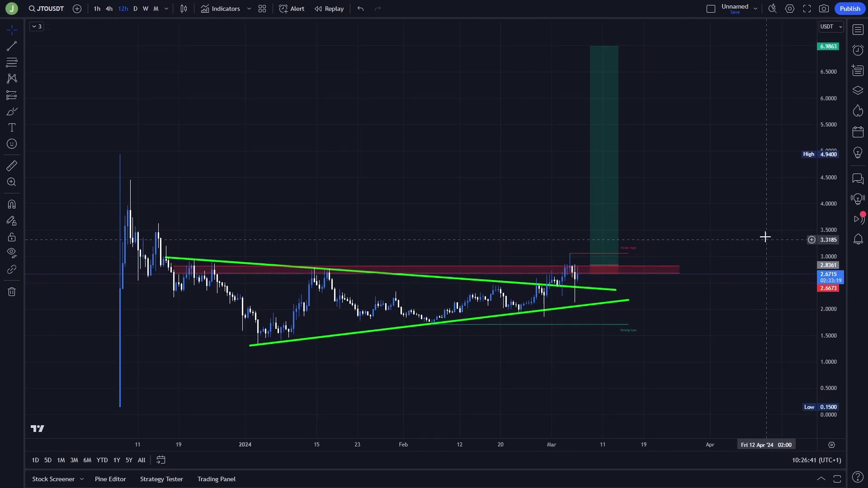
{"action": "left_click_drag", "start_coordinate": [765, 237], "coordinate": [759, 244]}
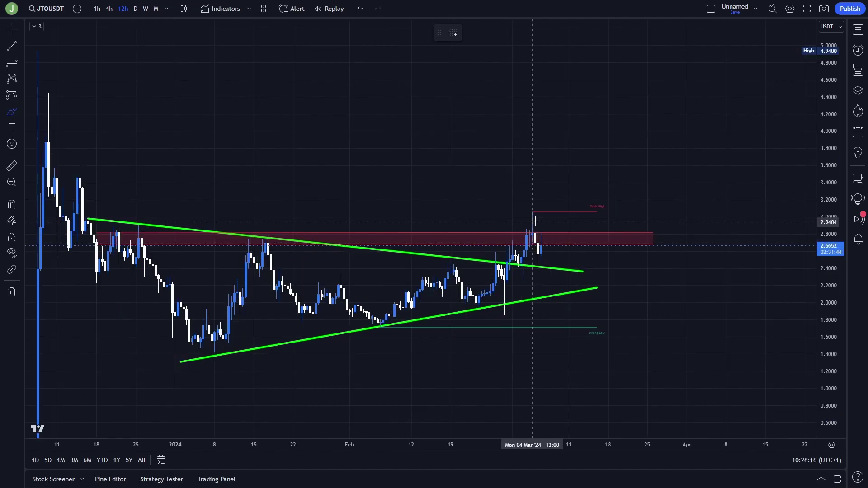
- Place a short position at the latest candle with entry 2.6716 and stop 3.0775, just above the recent high
{"action": "key", "text": "Delete"}
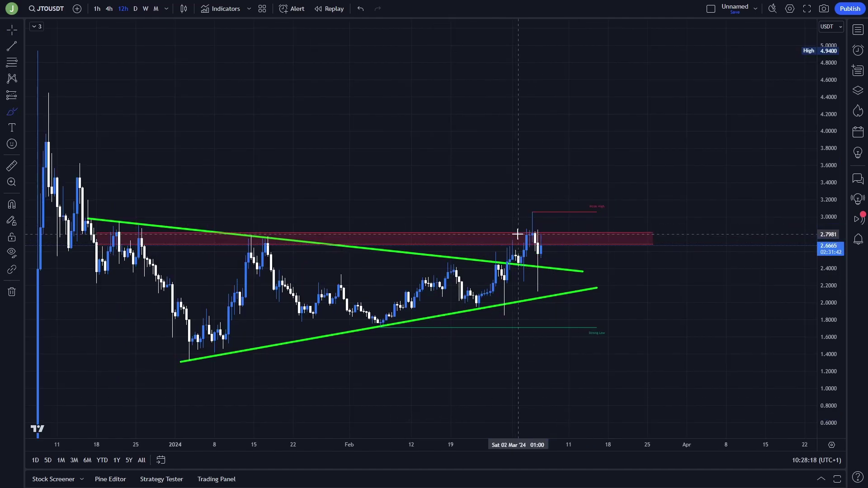
{"action": "left_click", "coordinate": [24, 98]}
{"action": "left_click", "coordinate": [161, 120]}
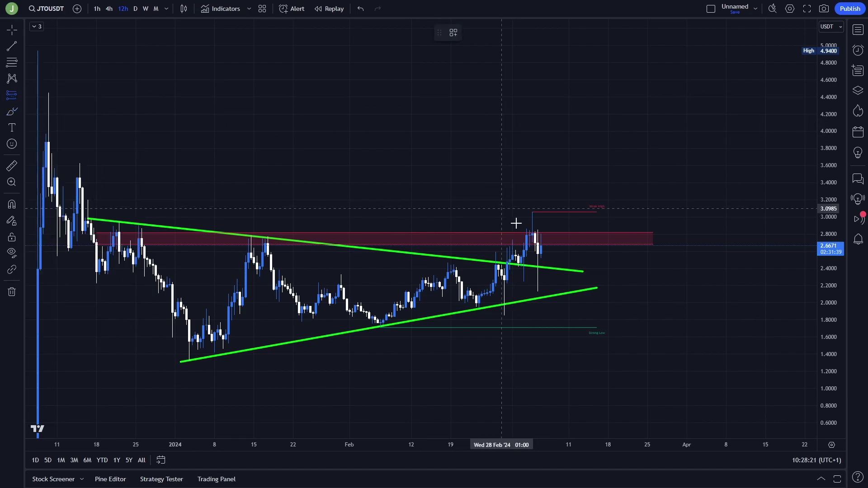
{"action": "left_click", "coordinate": [548, 248]}
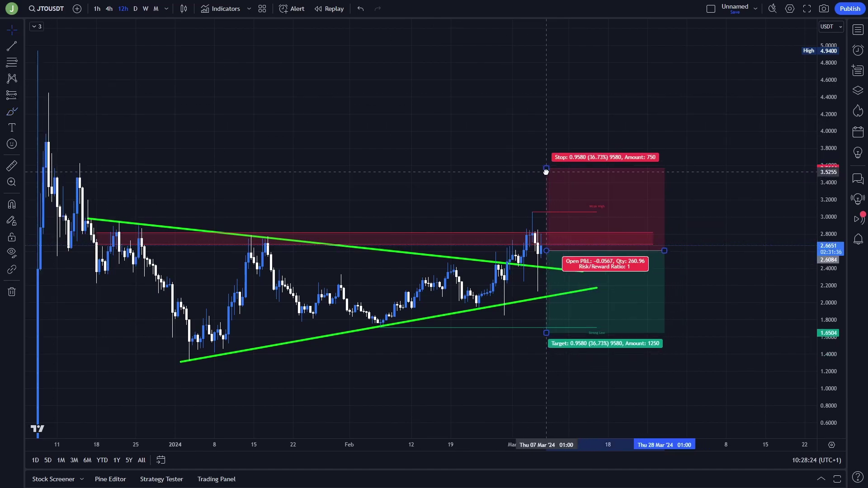
{"action": "left_click_drag", "start_coordinate": [546, 170], "coordinate": [543, 209]}
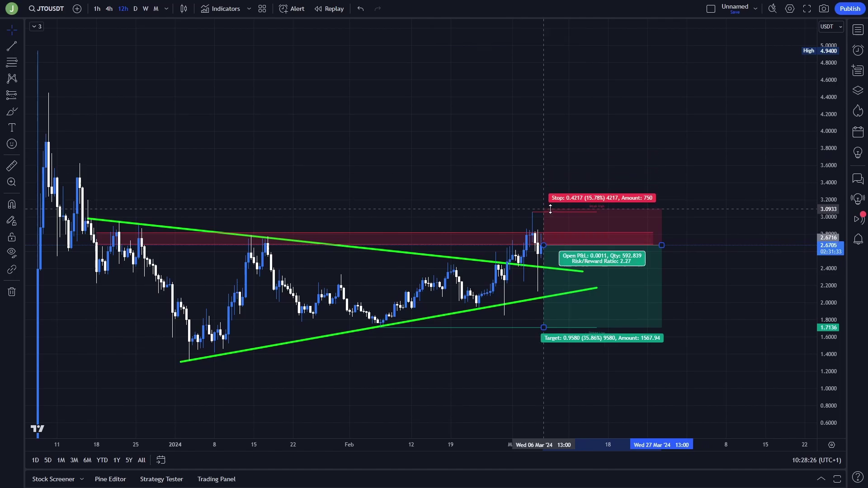
{"action": "left_click", "coordinate": [539, 253]}
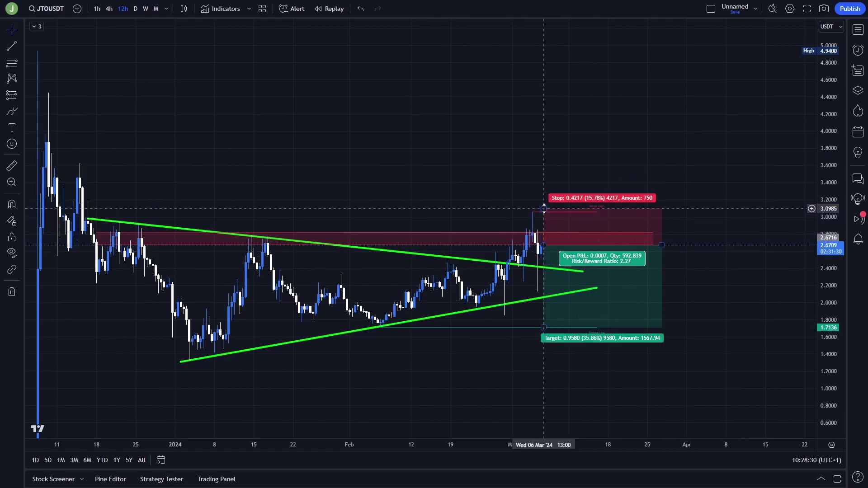
{"action": "left_click_drag", "start_coordinate": [544, 209], "coordinate": [538, 210]}
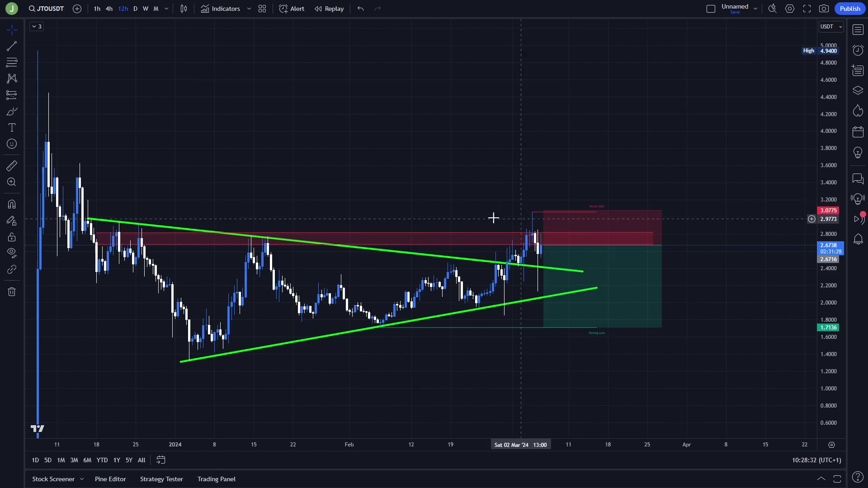
- Brush a temporary rising arrow from the current price toward the short's stop and a stroke down into its target area, removing them
{"action": "left_click", "coordinate": [19, 113]}
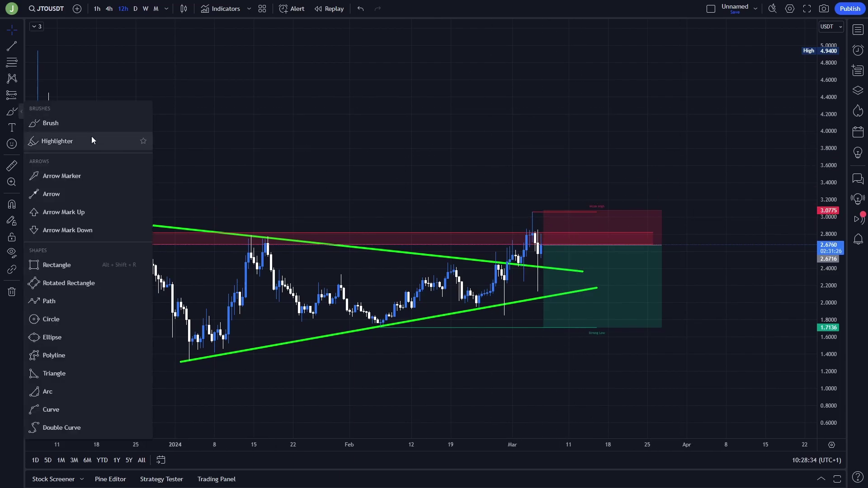
{"action": "left_click", "coordinate": [12, 112]}
{"action": "mouse_move", "coordinate": [547, 240]}
{"action": "left_mouse_down"}
{"action": "mouse_move", "coordinate": [520, 223]}
{"action": "mouse_move", "coordinate": [544, 238]}
{"action": "left_mouse_up"}
{"action": "key", "text": "ctrl+z"}
{"action": "key", "text": "ctrl+z"}
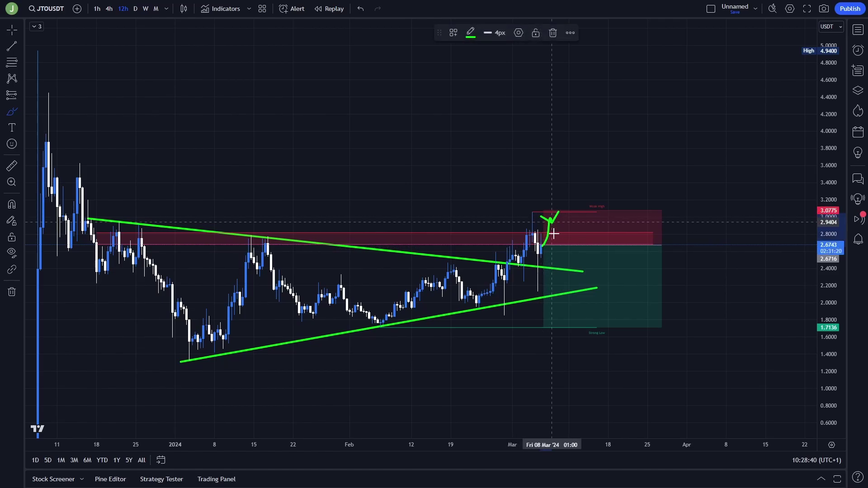
{"action": "left_click_drag", "start_coordinate": [554, 234], "coordinate": [607, 261]}
{"action": "key", "text": "Delete"}
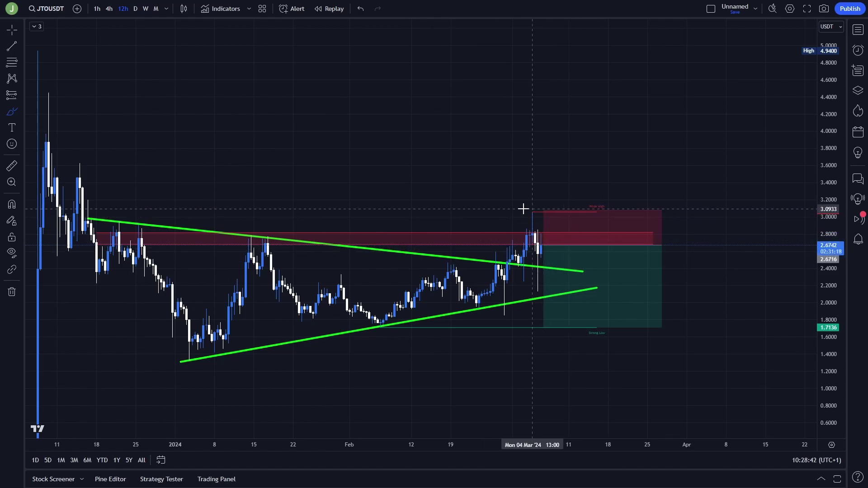
- Mark the recent high and the short position's stop level with temporary Brush strokes, undoing each
{"action": "left_click_drag", "start_coordinate": [524, 209], "coordinate": [613, 207]}
{"action": "key", "text": "ctrl+z"}
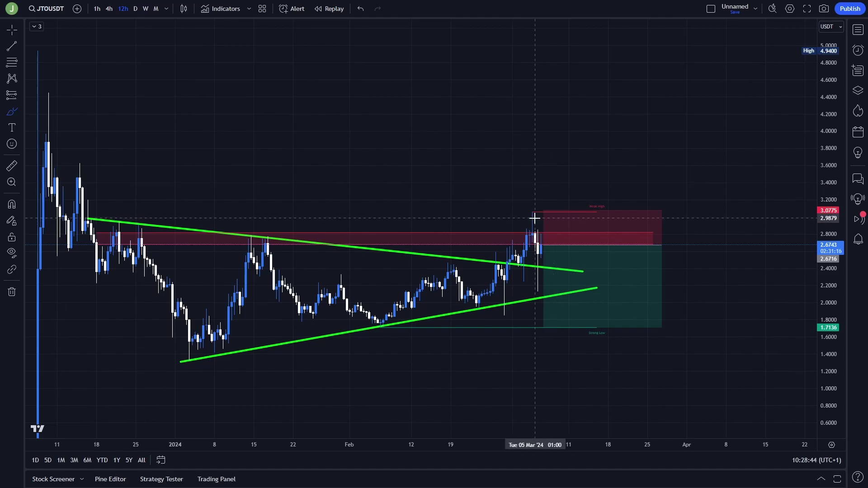
{"action": "left_click_drag", "start_coordinate": [535, 219], "coordinate": [590, 210]}
{"action": "key", "text": "ctrl+z"}
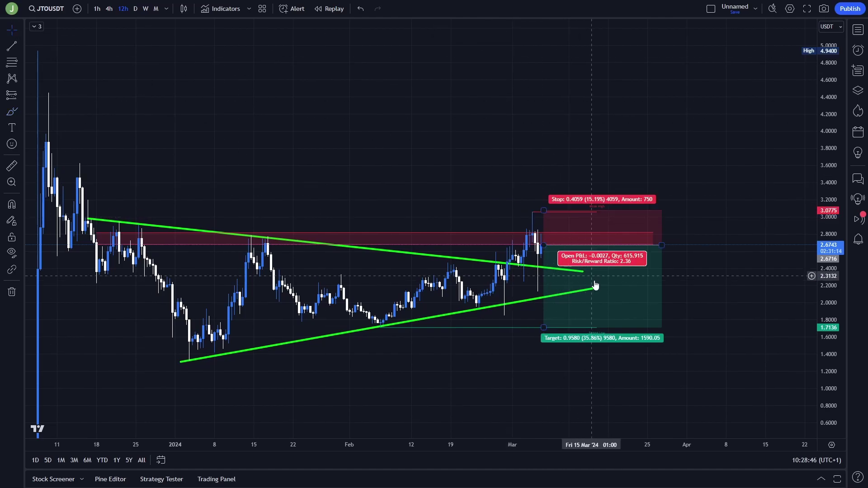
- Set the short position's profit target to 1.7228 and mark that level with a temporary Brush stroke, deleting the stroke
{"action": "left_click_drag", "start_coordinate": [545, 327], "coordinate": [550, 330]}
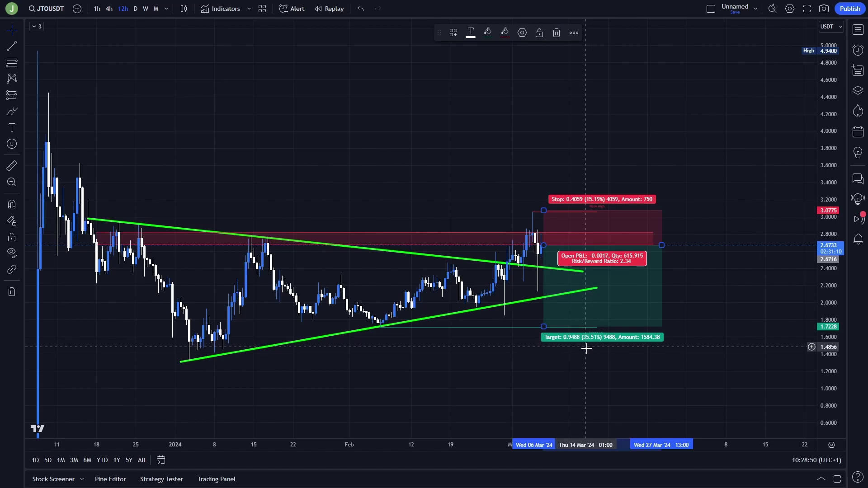
{"action": "left_click", "coordinate": [586, 348]}
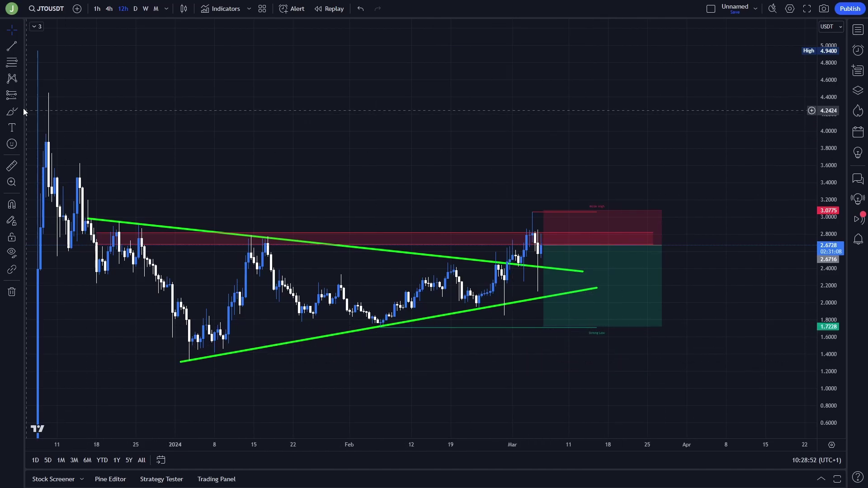
{"action": "left_click", "coordinate": [11, 112]}
{"action": "left_click_drag", "start_coordinate": [520, 315], "coordinate": [572, 331]}
{"action": "key", "text": "Delete"}
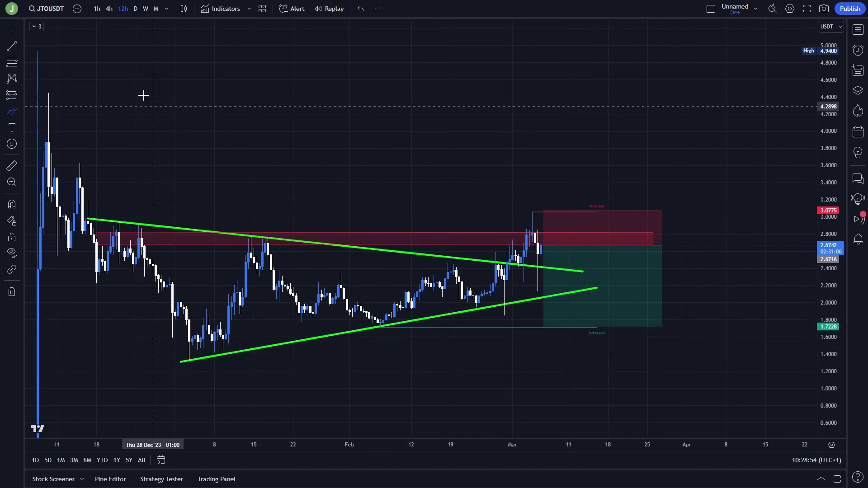
- Check the short position's risk/reward figures and delete the position from the chart
{"action": "key", "text": "Escape"}
{"action": "left_click", "coordinate": [625, 281]}
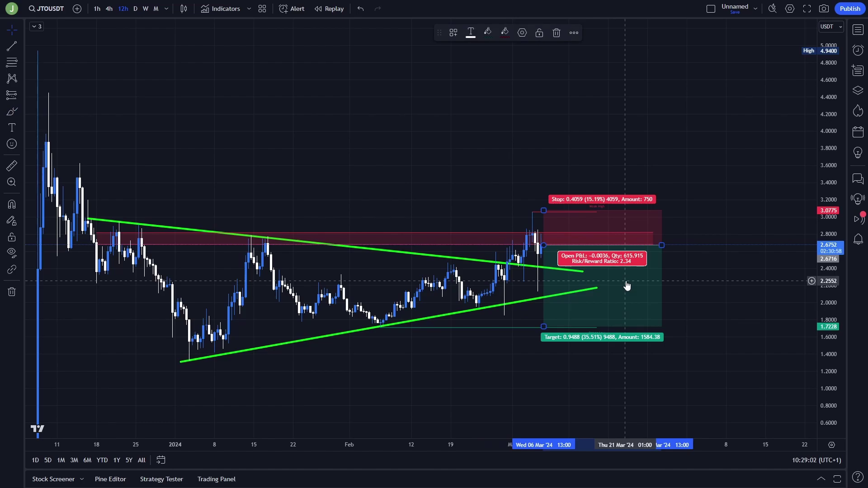
{"action": "left_click", "coordinate": [699, 287]}
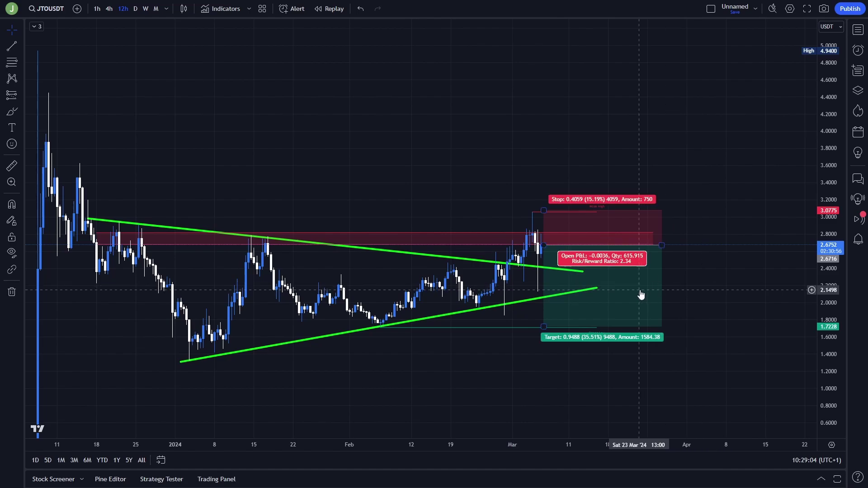
{"action": "left_click_drag", "start_coordinate": [639, 290], "coordinate": [640, 289]}
{"action": "key", "text": "Delete"}
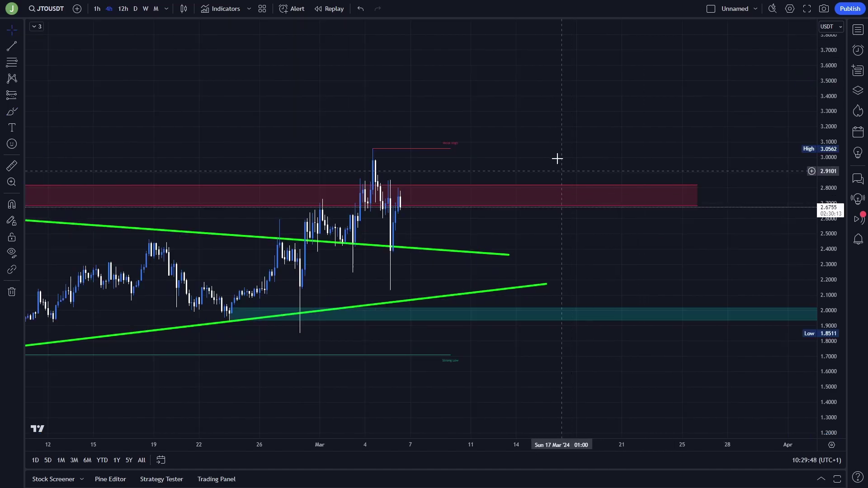
- On the 4-hour chart, brush a temporary falling path from the current price to the lower trendline and delete it
{"action": "scroll", "coordinate": [567, 109], "scroll_direction": "down", "scroll_amount": 2}
{"action": "left_click_drag", "start_coordinate": [569, 105], "coordinate": [570, 85]}
{"action": "scroll", "coordinate": [798, 219], "scroll_direction": "down", "scroll_amount": 5}
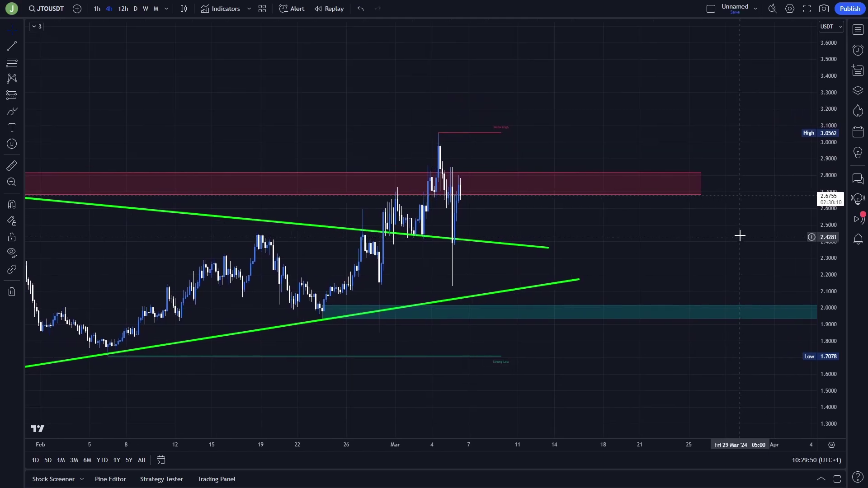
{"action": "left_click_drag", "start_coordinate": [802, 230], "coordinate": [790, 237]}
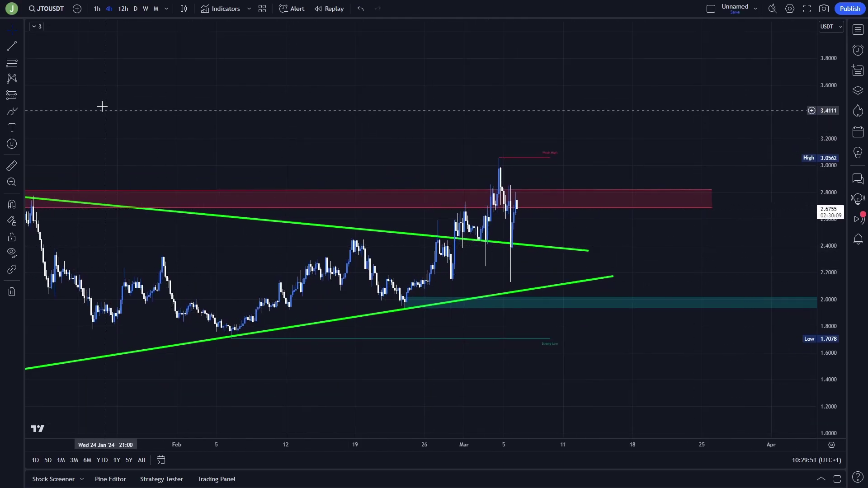
{"action": "left_click", "coordinate": [10, 115]}
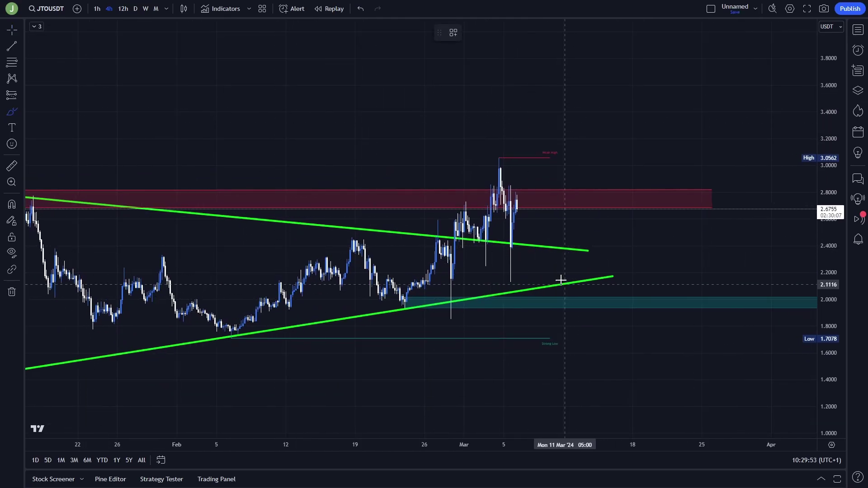
{"action": "mouse_move", "coordinate": [529, 202]}
{"action": "left_mouse_down"}
{"action": "mouse_move", "coordinate": [496, 217]}
{"action": "mouse_move", "coordinate": [538, 213]}
{"action": "mouse_move", "coordinate": [551, 294]}
{"action": "mouse_move", "coordinate": [569, 303]}
{"action": "mouse_move", "coordinate": [576, 288]}
{"action": "left_mouse_up"}
{"action": "key", "text": "Delete"}
{"action": "key", "text": "Delete"}
{"action": "key", "text": "Delete"}
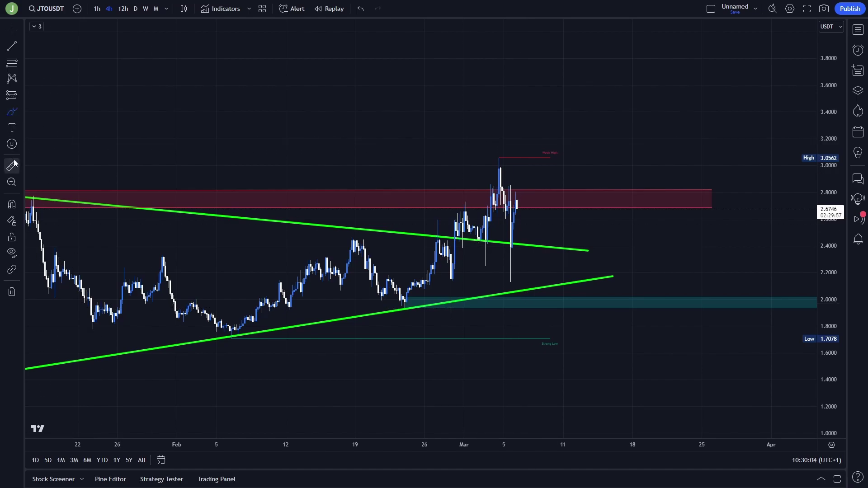
- Place a long position at the green support zone with entry 2.0204 and stop 1.9057 below the zone
{"action": "left_click", "coordinate": [21, 96]}
{"action": "left_click", "coordinate": [54, 111]}
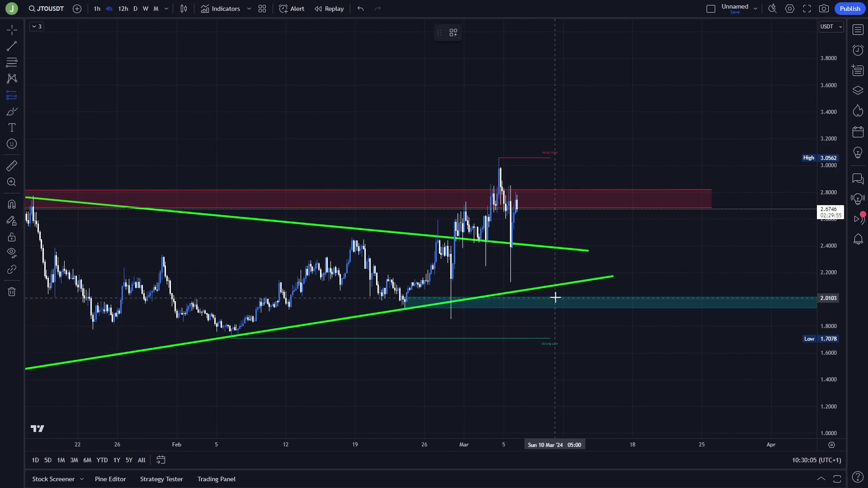
{"action": "left_click", "coordinate": [554, 296]}
{"action": "left_click_drag", "start_coordinate": [554, 333], "coordinate": [558, 312]}
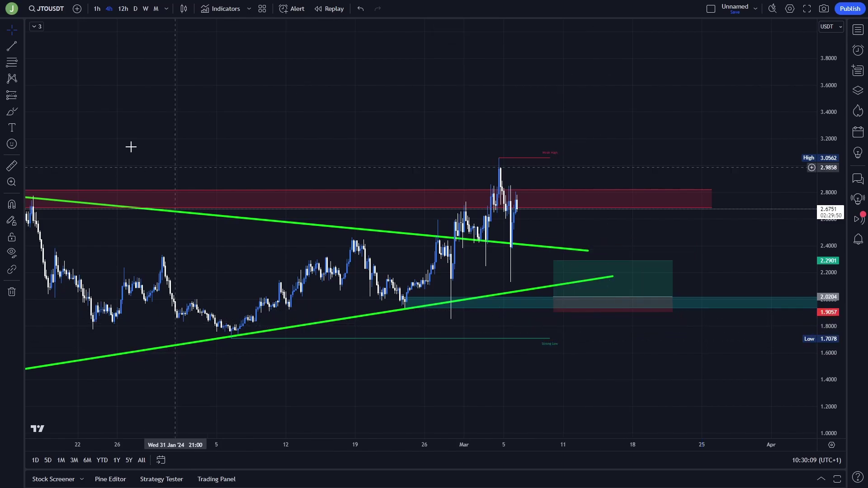
- Brush a temporary path that dips through the green support zone and turns back above the long position's entry, and undo it
{"action": "left_click", "coordinate": [11, 112]}
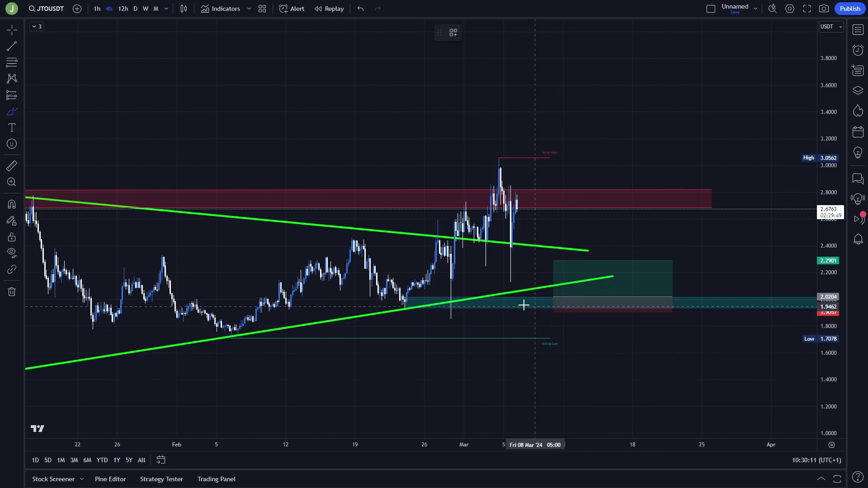
{"action": "mouse_move", "coordinate": [501, 286]}
{"action": "left_mouse_down"}
{"action": "mouse_move", "coordinate": [507, 296]}
{"action": "mouse_move", "coordinate": [499, 292]}
{"action": "left_mouse_up"}
{"action": "key", "text": "ctrl+z"}
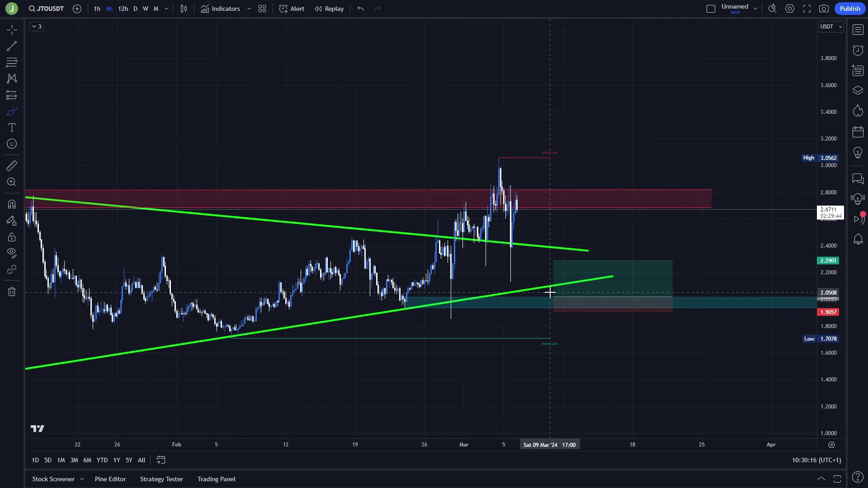
{"action": "left_click_drag", "start_coordinate": [528, 279], "coordinate": [548, 315]}
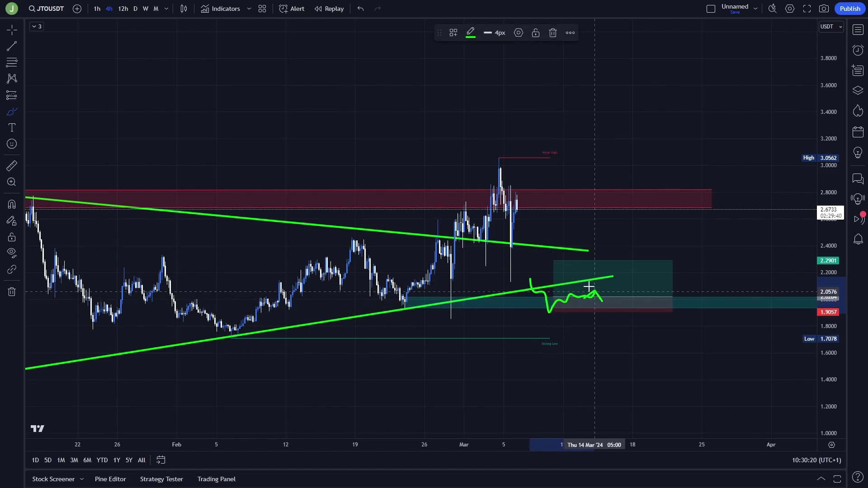
{"action": "key", "text": "ctrl+z"}
{"action": "left_click", "coordinate": [12, 30]}
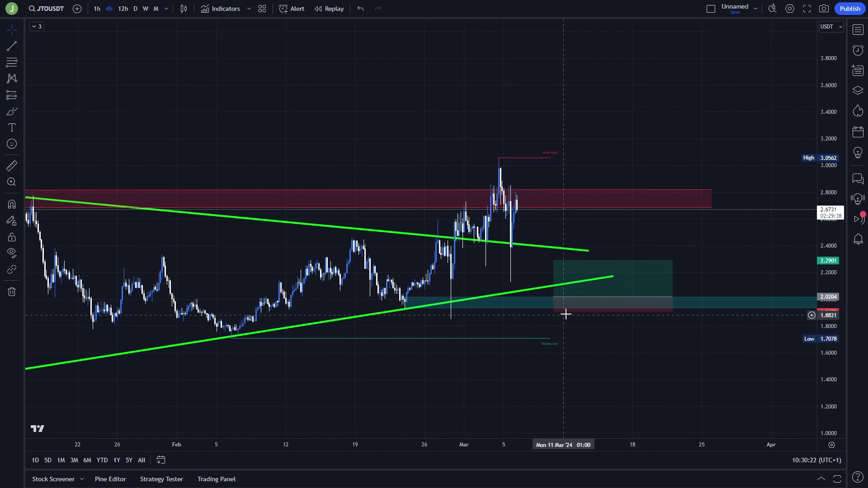
- Set the long position's stop to 1.8989 and target to 2.6753, and shorten its box to end around 17 March
{"action": "mouse_move", "coordinate": [565, 314]}
{"action": "left_mouse_down"}
{"action": "mouse_move", "coordinate": [556, 330]}
{"action": "mouse_move", "coordinate": [557, 312]}
{"action": "left_mouse_up"}
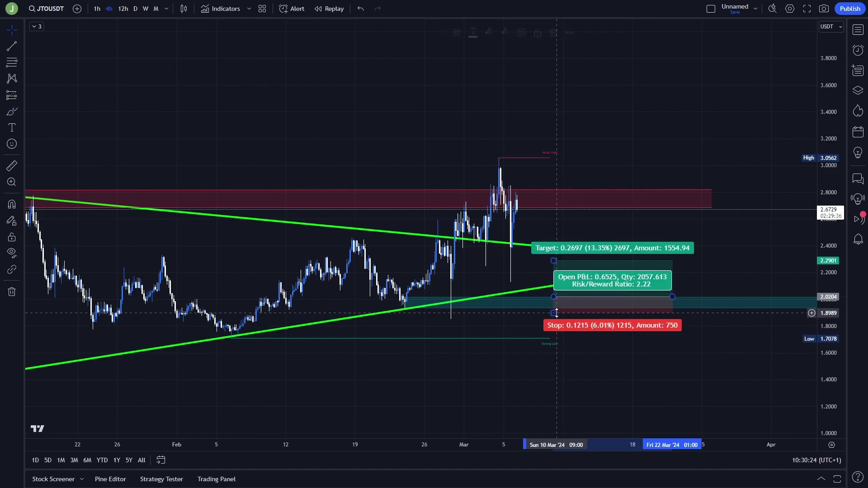
{"action": "left_click_drag", "start_coordinate": [553, 261], "coordinate": [553, 209]}
{"action": "left_click_drag", "start_coordinate": [672, 296], "coordinate": [625, 297]}
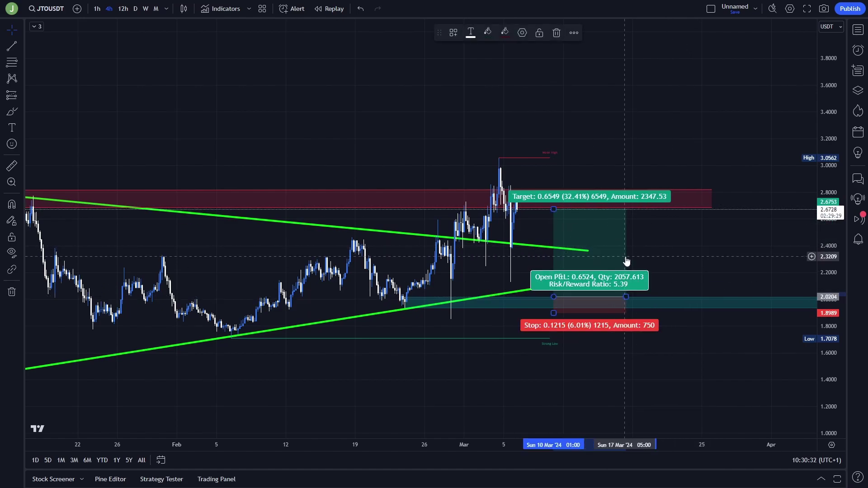
- Extend the long position's profit target to just above 5.0, past the chart's earliest high, and delete the position
{"action": "scroll", "coordinate": [664, 256], "scroll_direction": "down", "scroll_amount": 1}
{"action": "left_click_drag", "start_coordinate": [727, 267], "coordinate": [732, 284]}
{"action": "left_click_drag", "start_coordinate": [841, 208], "coordinate": [829, 277]}
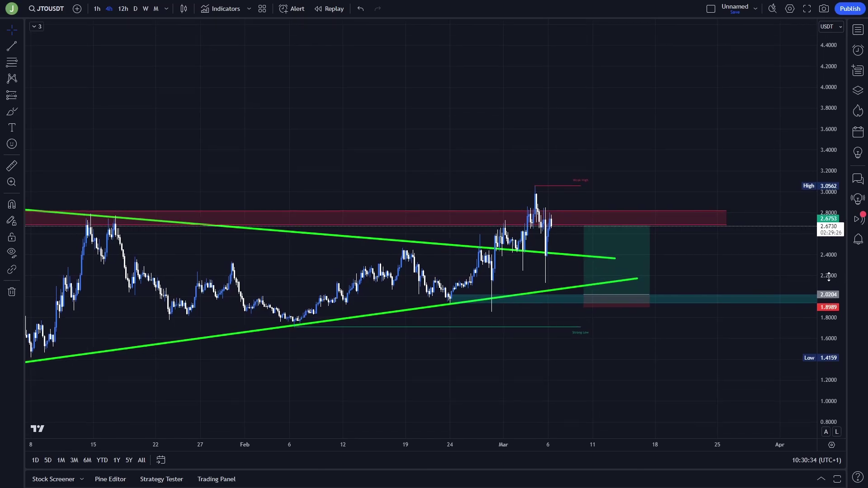
{"action": "scroll", "coordinate": [741, 260], "scroll_direction": "down", "scroll_amount": 5}
{"action": "left_click_drag", "start_coordinate": [723, 256], "coordinate": [726, 290]}
{"action": "left_click_drag", "start_coordinate": [652, 261], "coordinate": [653, 37]}
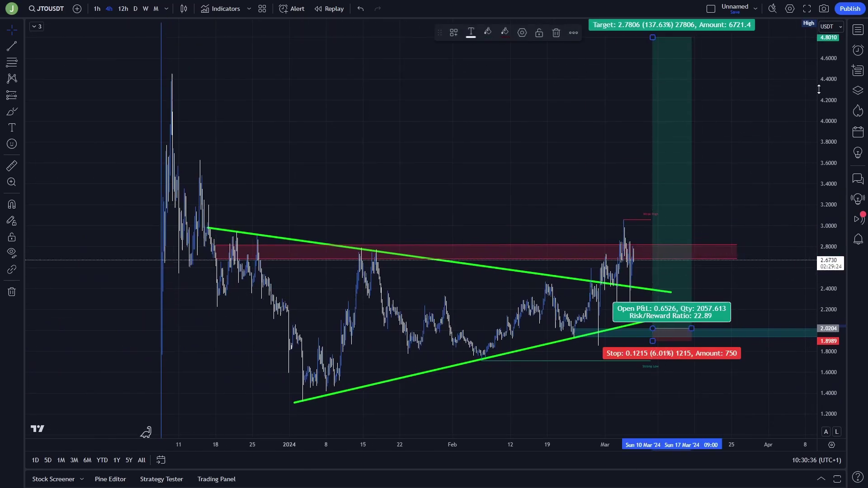
{"action": "left_click_drag", "start_coordinate": [824, 118], "coordinate": [830, 289]}
{"action": "left_click_drag", "start_coordinate": [652, 122], "coordinate": [651, 109]}
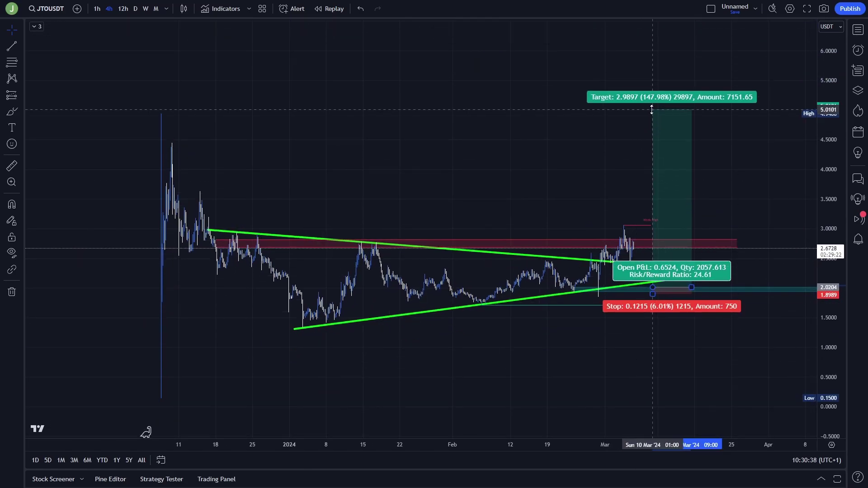
{"action": "left_click_drag", "start_coordinate": [652, 110], "coordinate": [652, 106]}
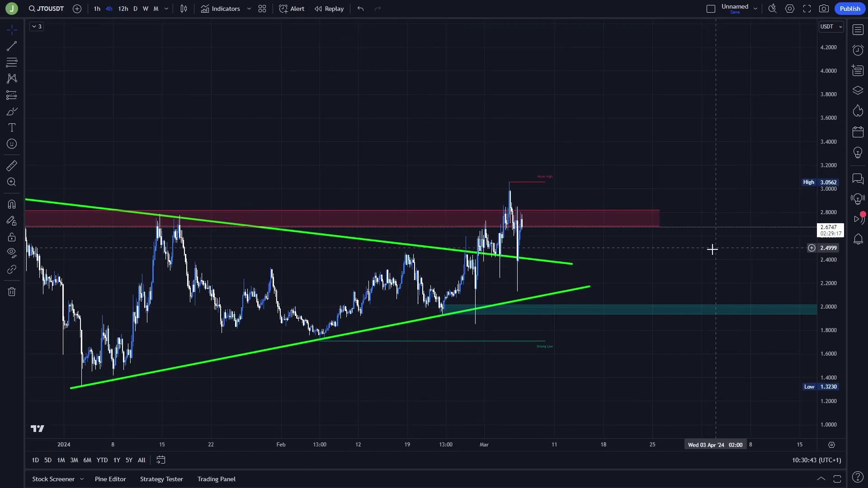
- Brush a temporary mark at the green support zone beneath the lower trendline and delete it
{"action": "left_click_drag", "start_coordinate": [724, 254], "coordinate": [736, 242]}
{"action": "scroll", "coordinate": [737, 242], "scroll_direction": "up", "scroll_amount": 1}
{"action": "left_click_drag", "start_coordinate": [832, 286], "coordinate": [831, 258]}
{"action": "left_click_drag", "start_coordinate": [760, 266], "coordinate": [727, 265]}
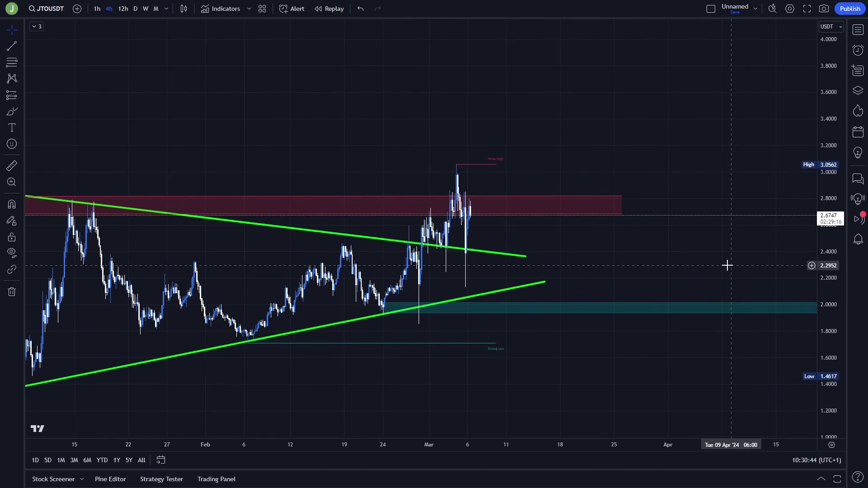
{"action": "left_click", "coordinate": [7, 114]}
{"action": "mouse_move", "coordinate": [543, 306]}
{"action": "left_mouse_down"}
{"action": "mouse_move", "coordinate": [581, 328]}
{"action": "mouse_move", "coordinate": [548, 296]}
{"action": "left_mouse_up"}
{"action": "key", "text": "Delete"}
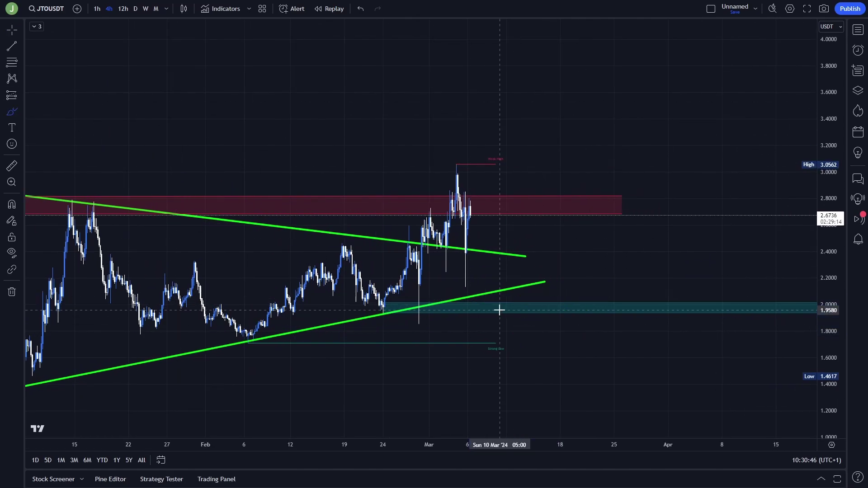